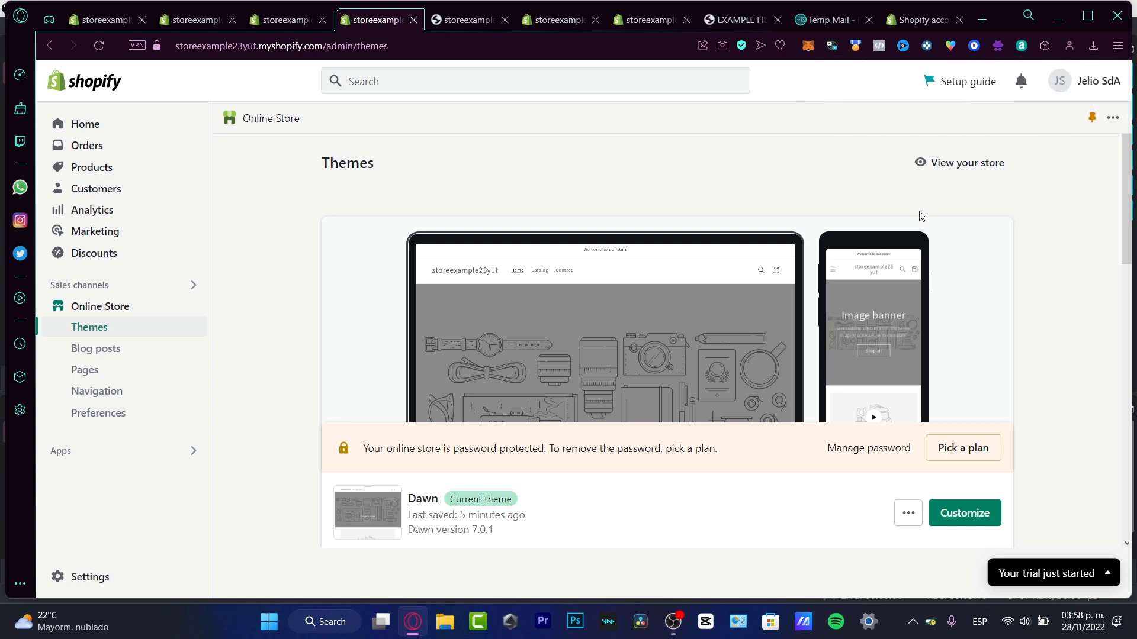
# Collapse the trial offer notice, then open EXAMPLE 2 from Products and scroll to its Shipping section
pyautogui.click(1106, 572)
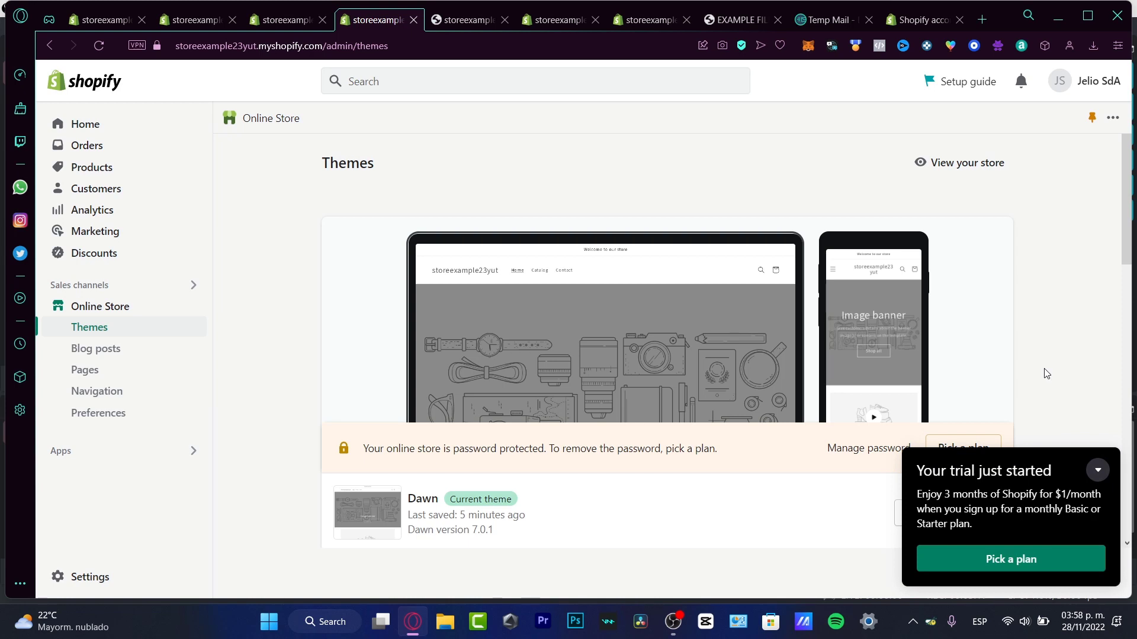
pyautogui.click(1097, 470)
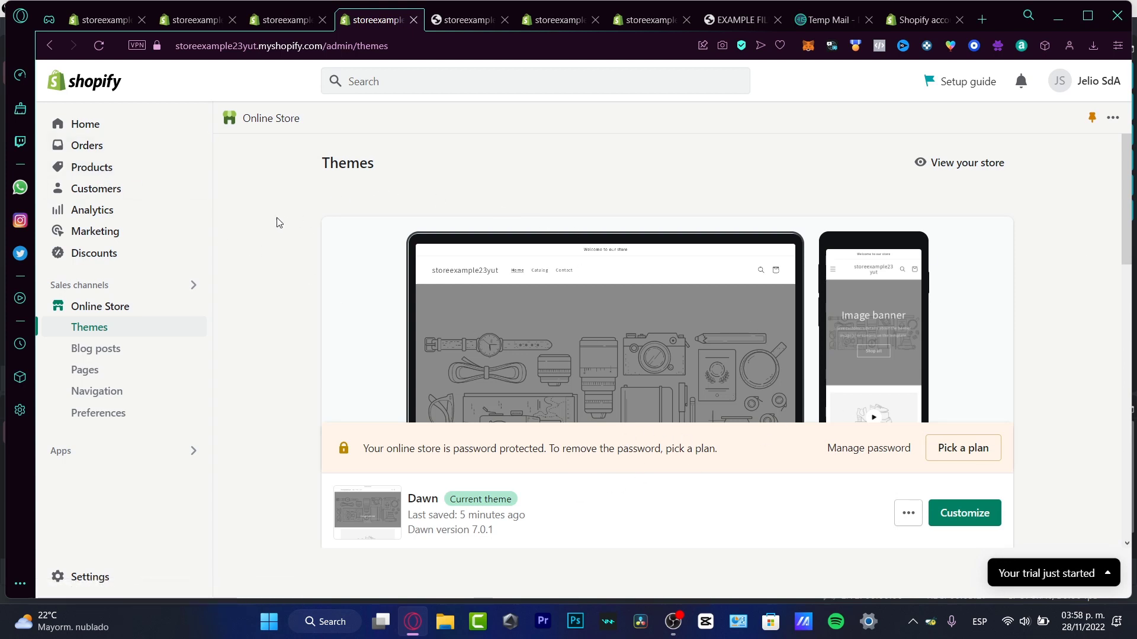
pyautogui.click(86, 165)
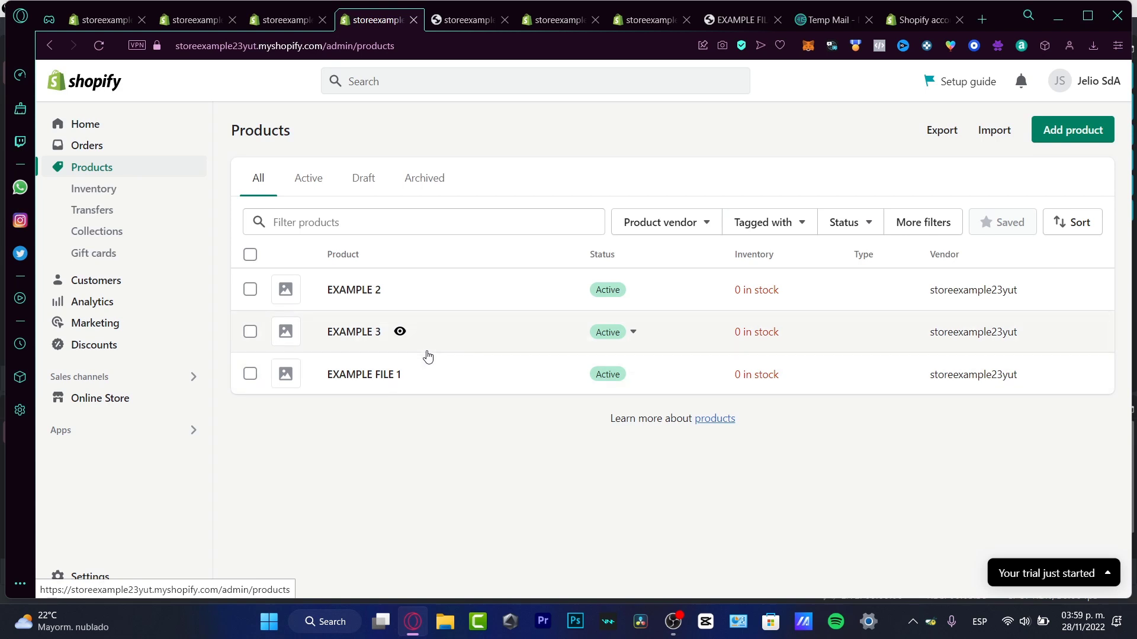
pyautogui.click(440, 288)
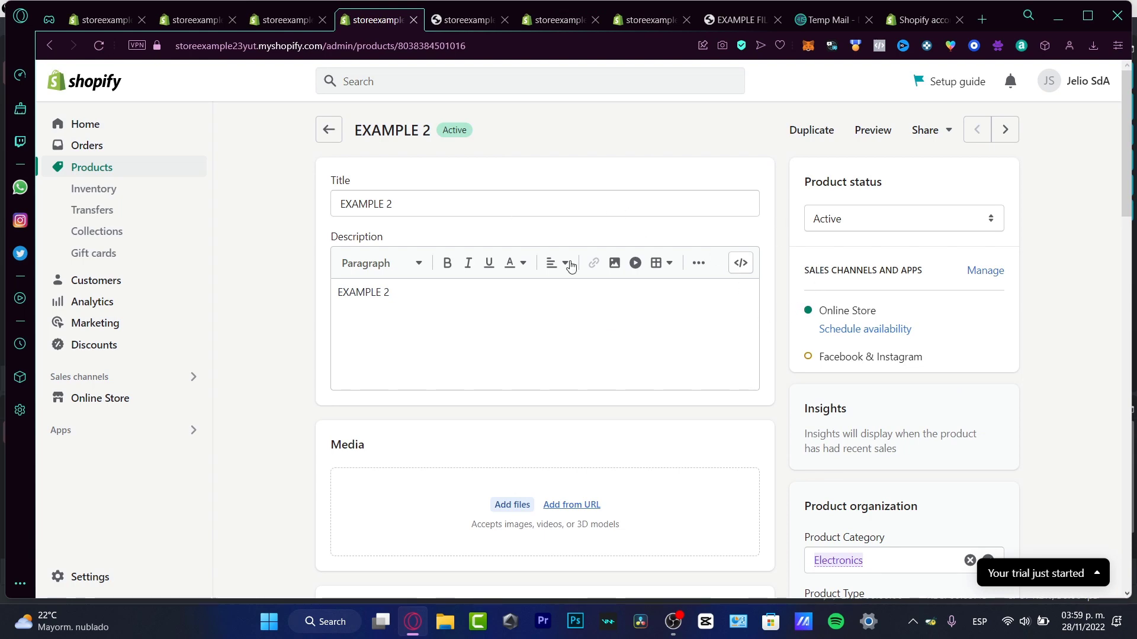
pyautogui.scroll(-3, 569, 267)
pyautogui.scroll(-3, 543, 307)
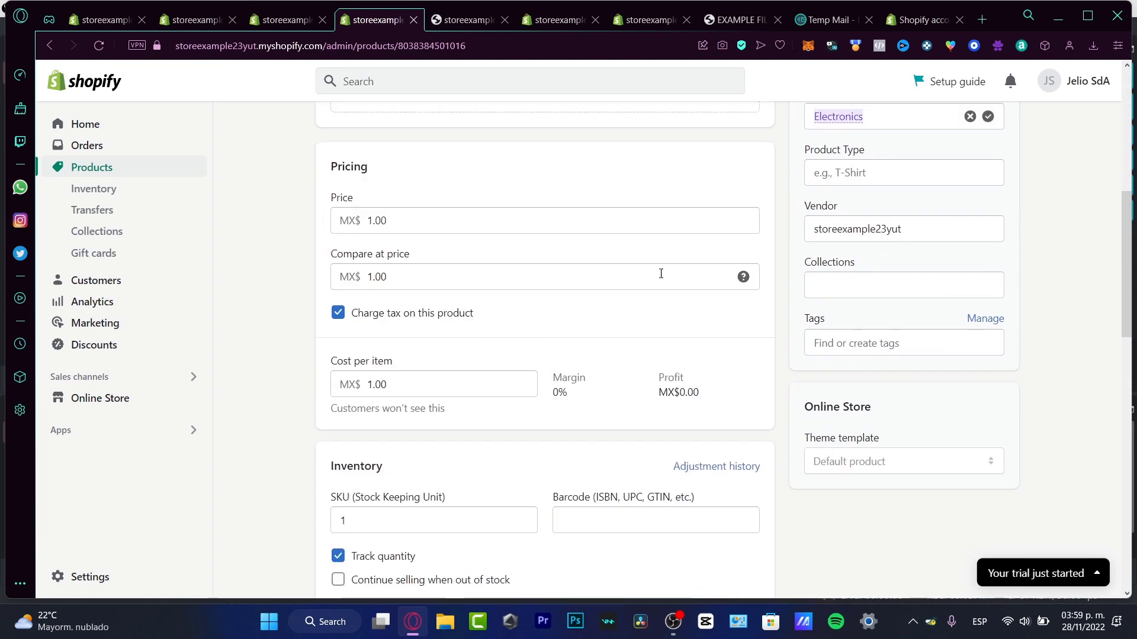
pyautogui.scroll(-3, 521, 386)
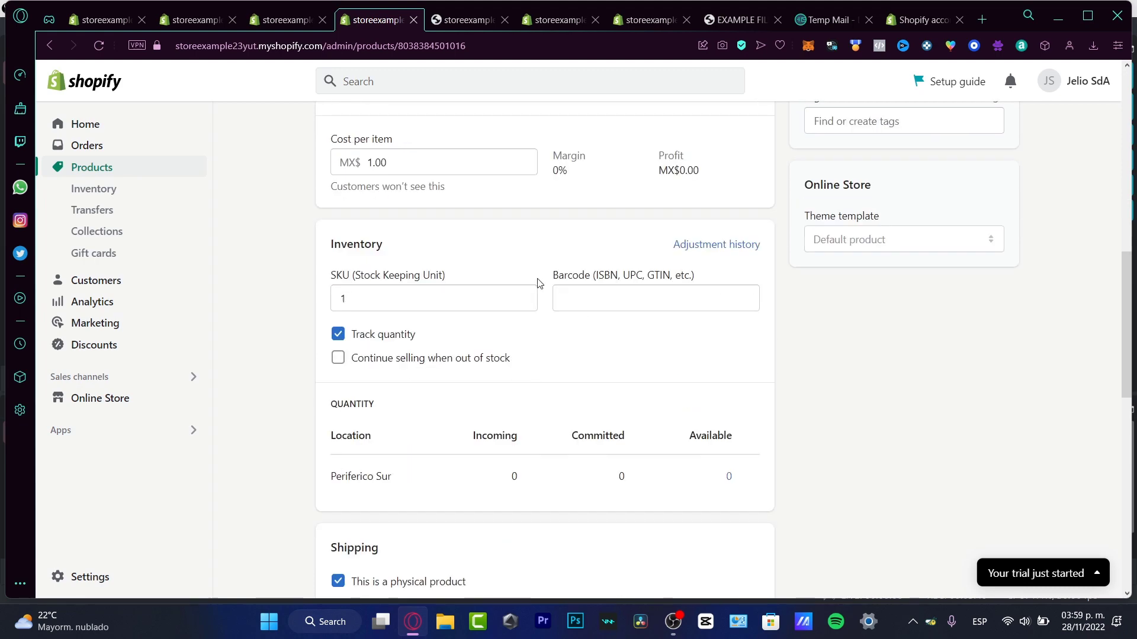
pyautogui.scroll(-3, 630, 343)
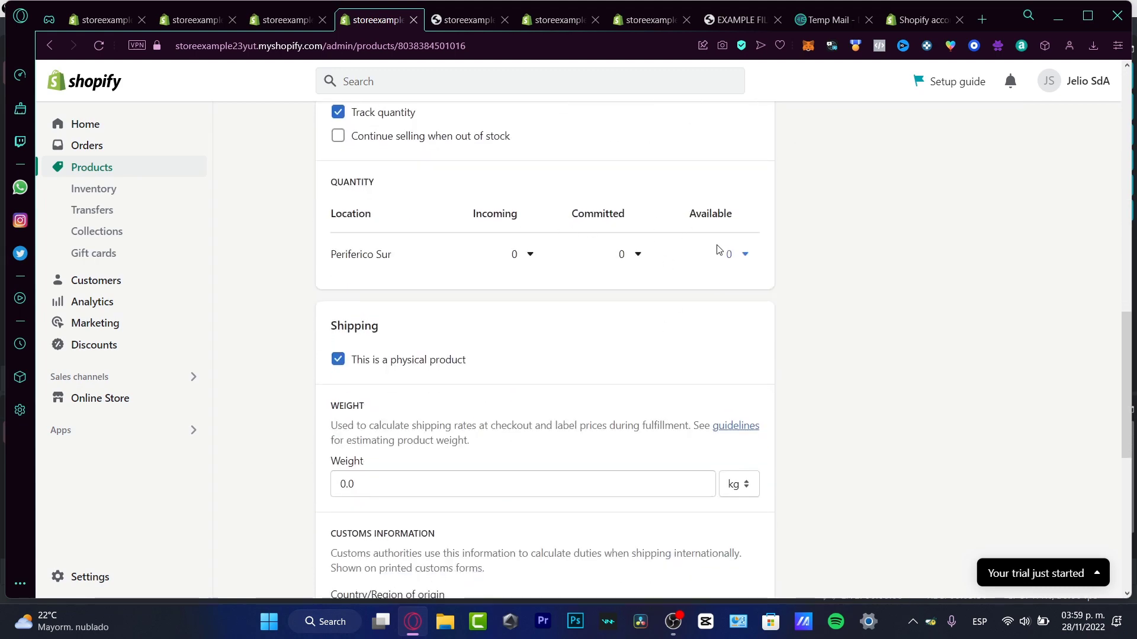
pyautogui.scroll(-3, 719, 251)
pyautogui.scroll(3, 719, 251)
pyautogui.scroll(-3, 619, 204)
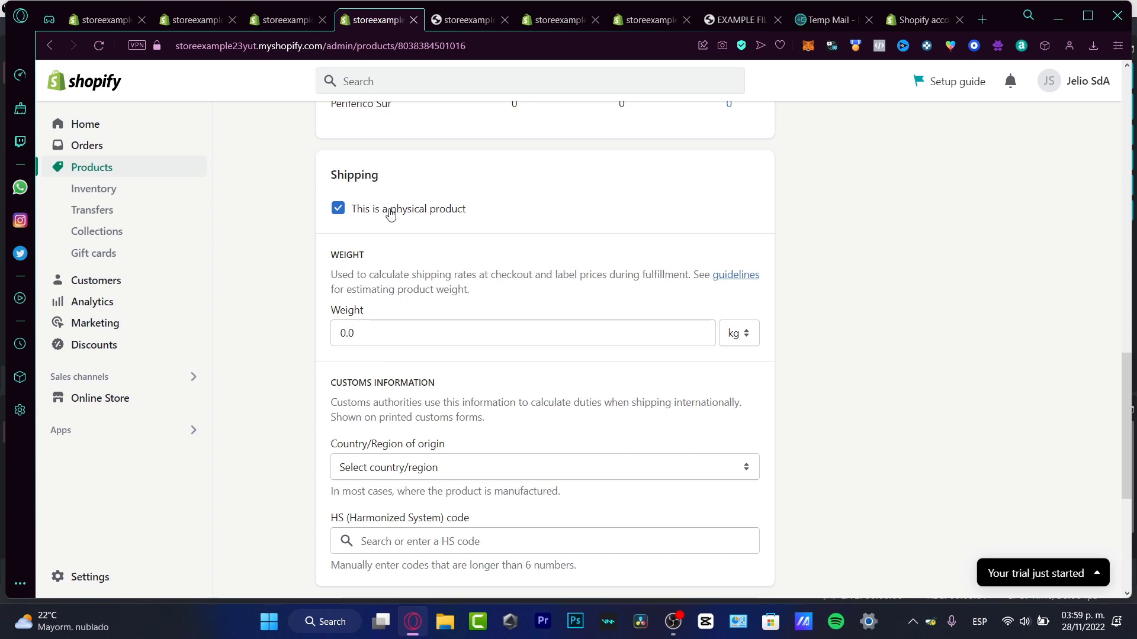
# Switch EXAMPLE 2's weight unit from kg to lb and enter a weight of 20
pyautogui.click(445, 333)
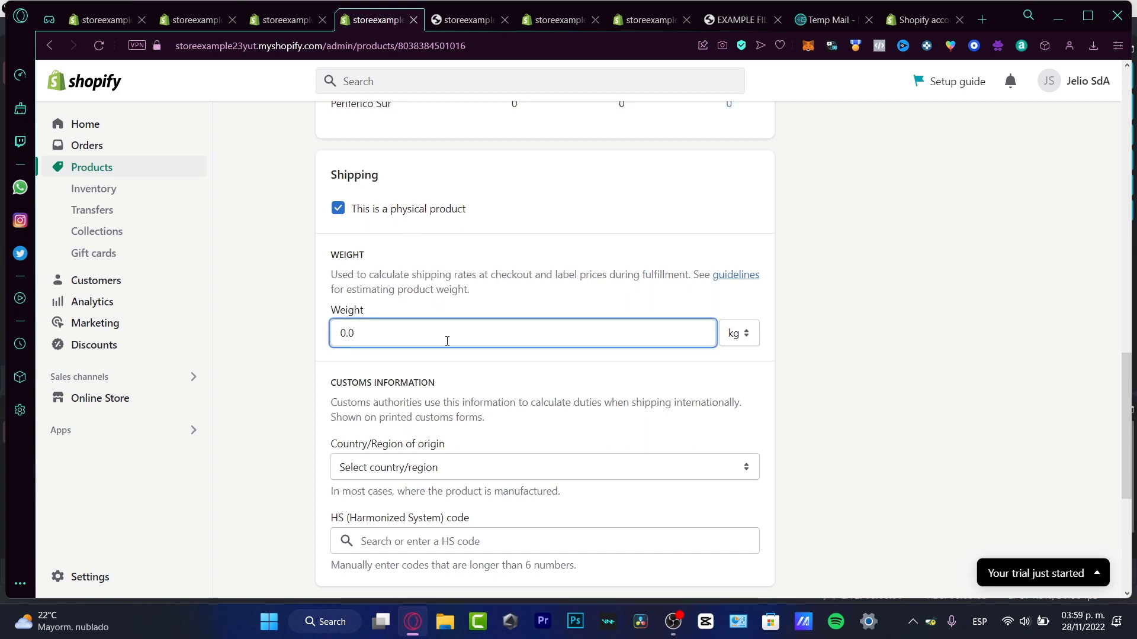
pyautogui.moveTo(380, 332); pyautogui.dragTo(340, 333)
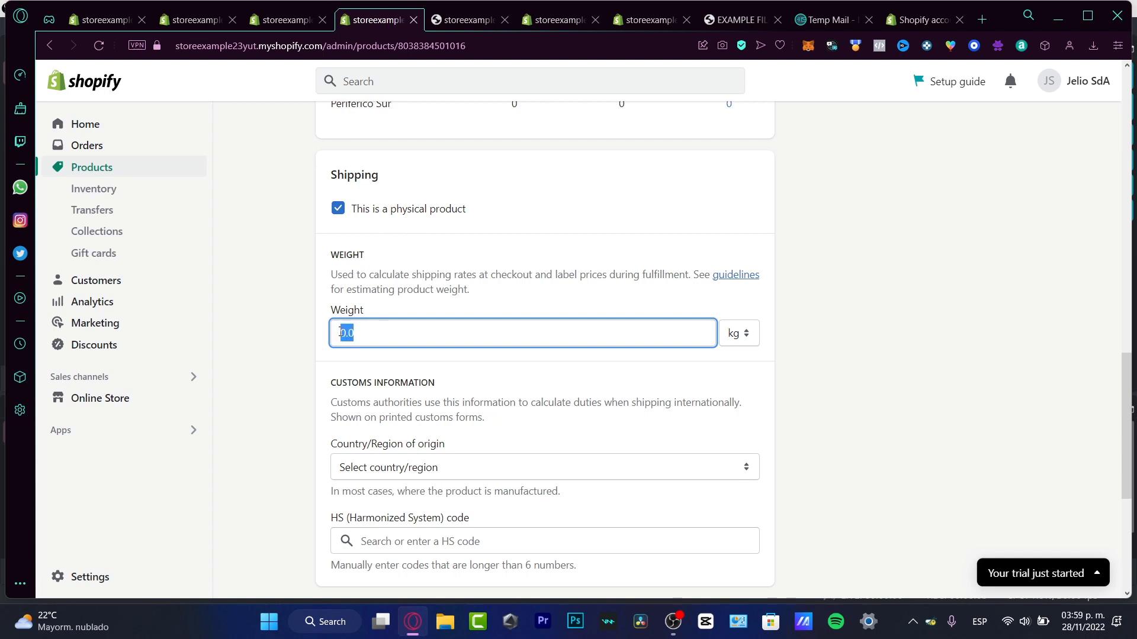
pyautogui.click(744, 333)
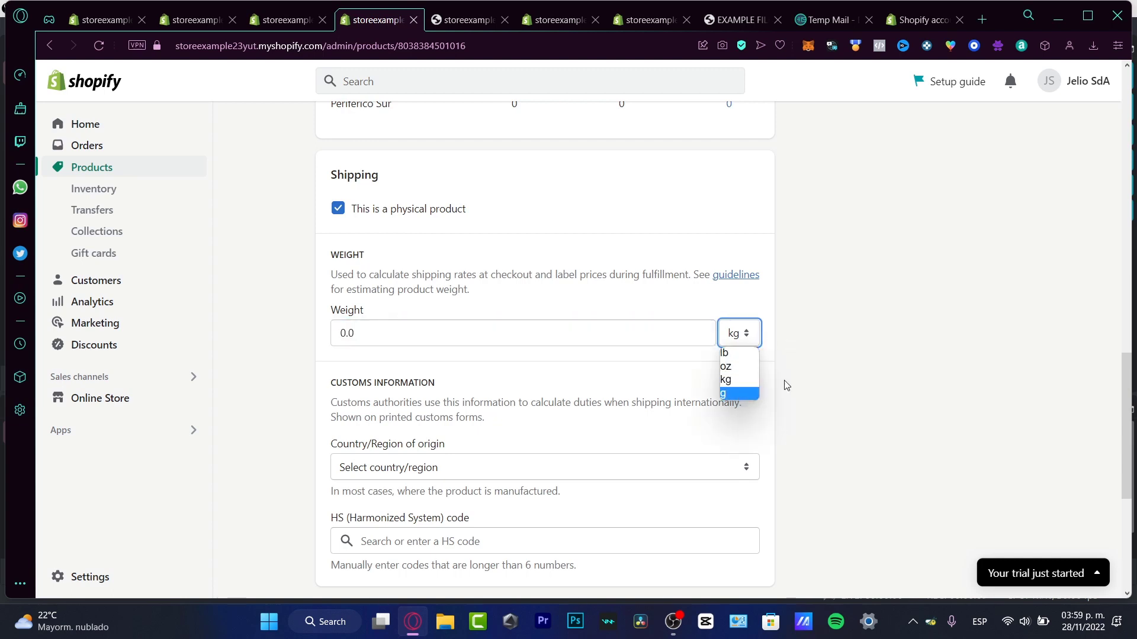
pyautogui.click(725, 353)
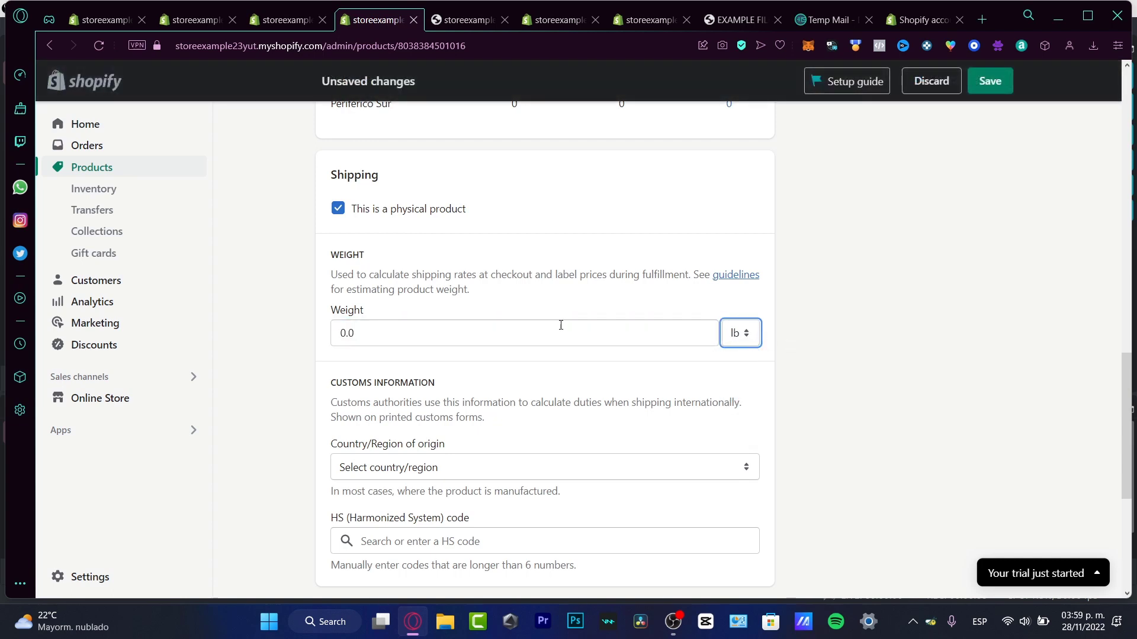
pyautogui.click(477, 329)
pyautogui.moveTo(477, 328); pyautogui.dragTo(332, 334)
pyautogui.write('20')
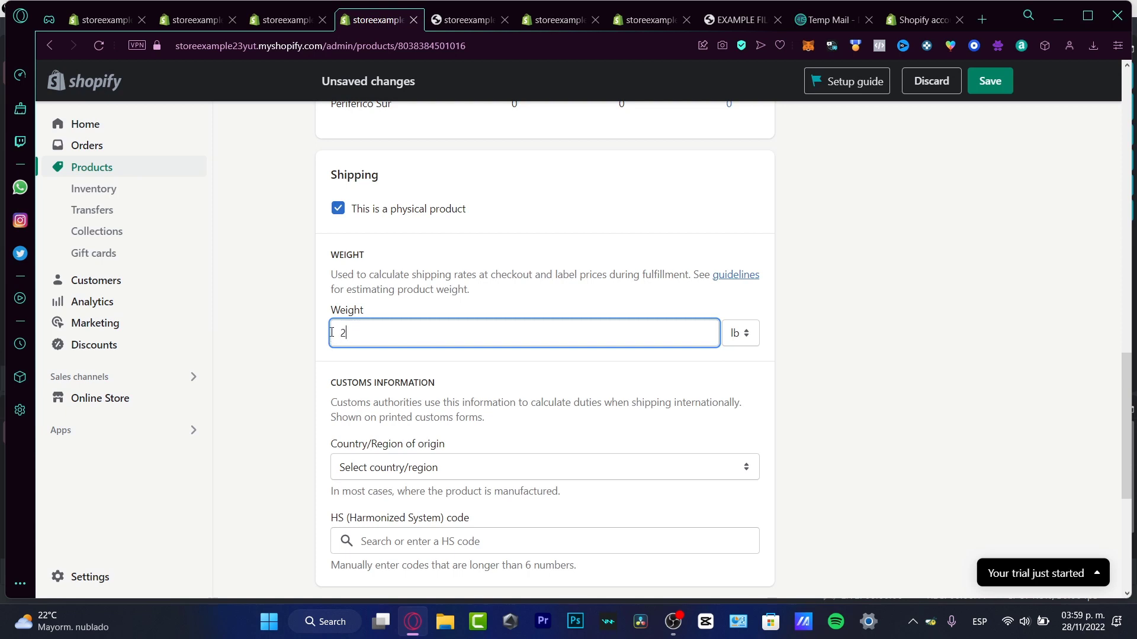
pyautogui.click(623, 306)
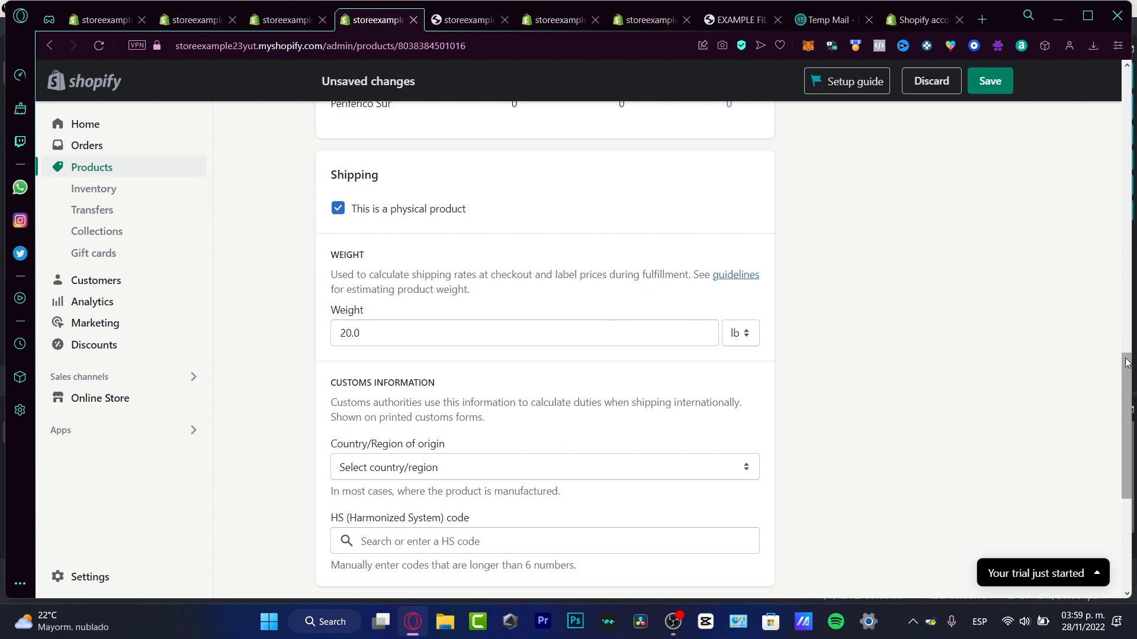
pyautogui.moveTo(1128, 364); pyautogui.dragTo(1133, 395)
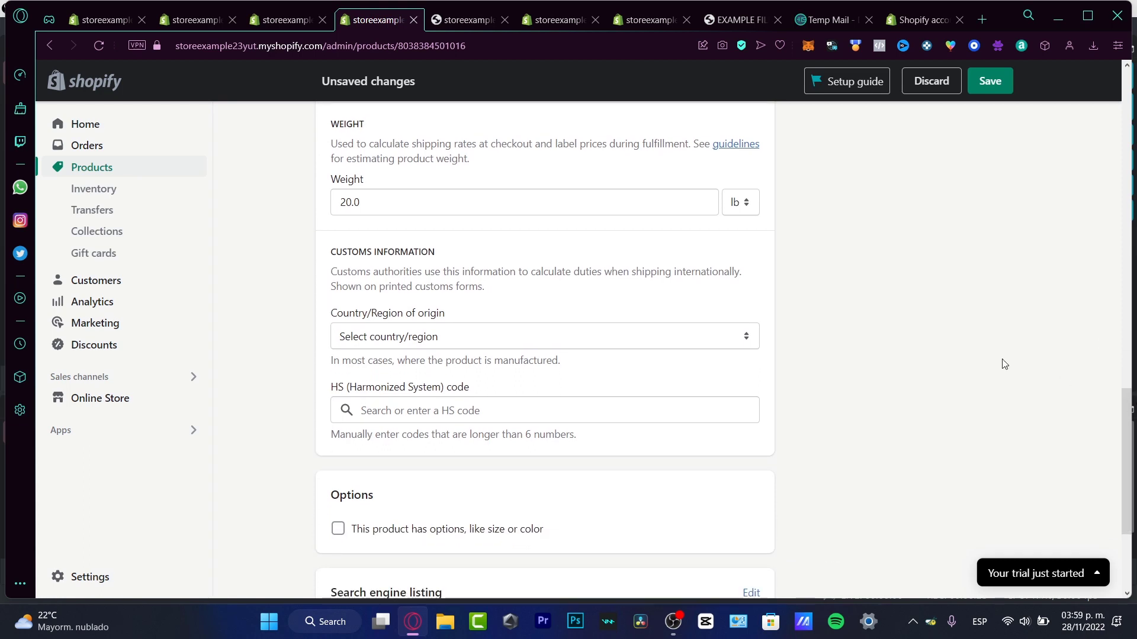
# Choose Mexico as the product's country/region of origin in the customs information
pyautogui.moveTo(358, 320); pyautogui.dragTo(474, 315)
pyautogui.click(485, 341)
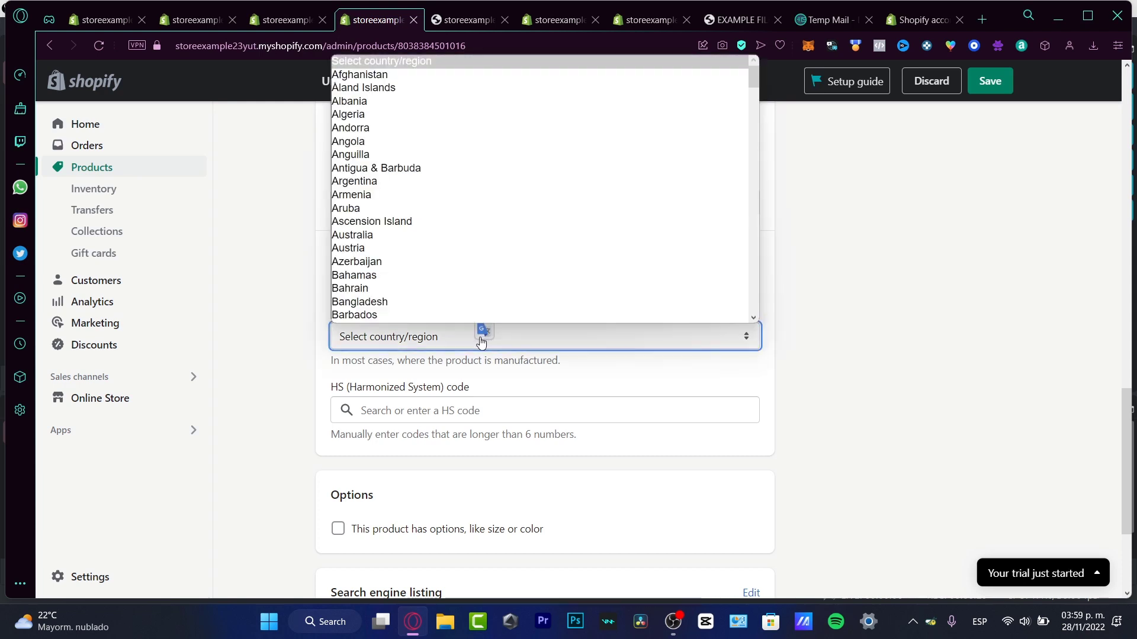
pyautogui.scroll(-20, 468, 234)
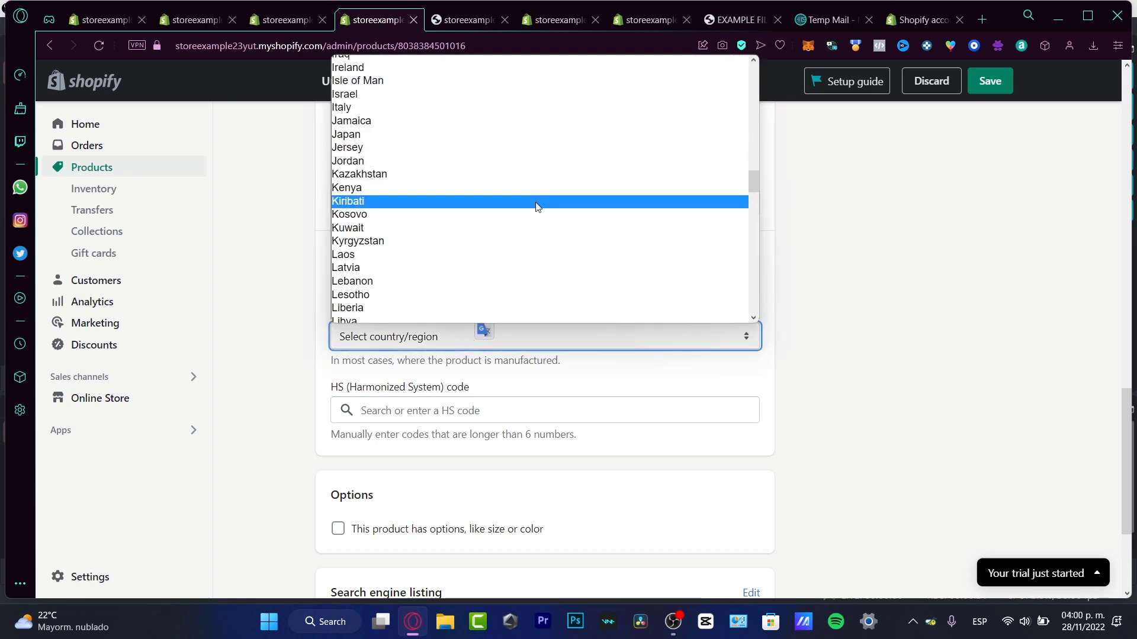
pyautogui.scroll(-13, 474, 231)
pyautogui.scroll(7, 515, 207)
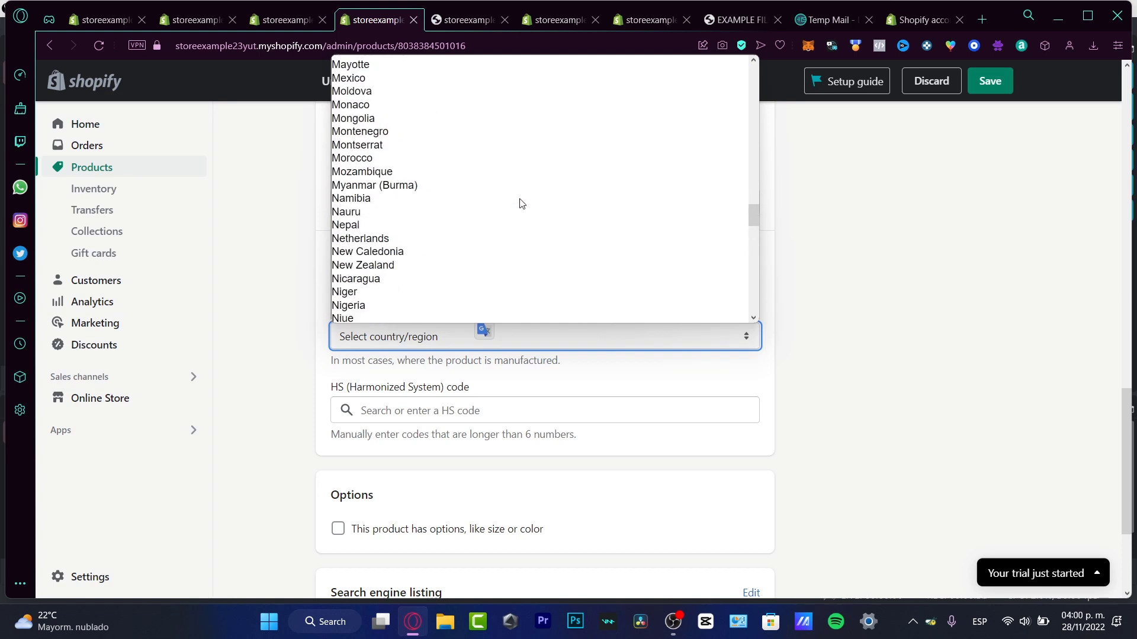
pyautogui.click(415, 94)
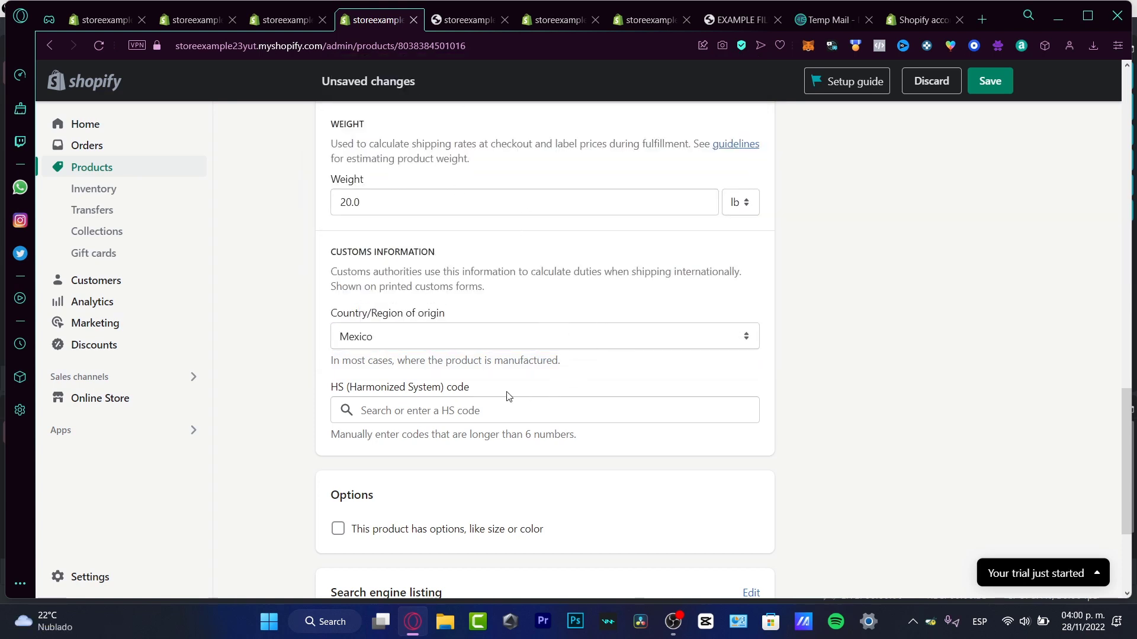
pyautogui.click(474, 409)
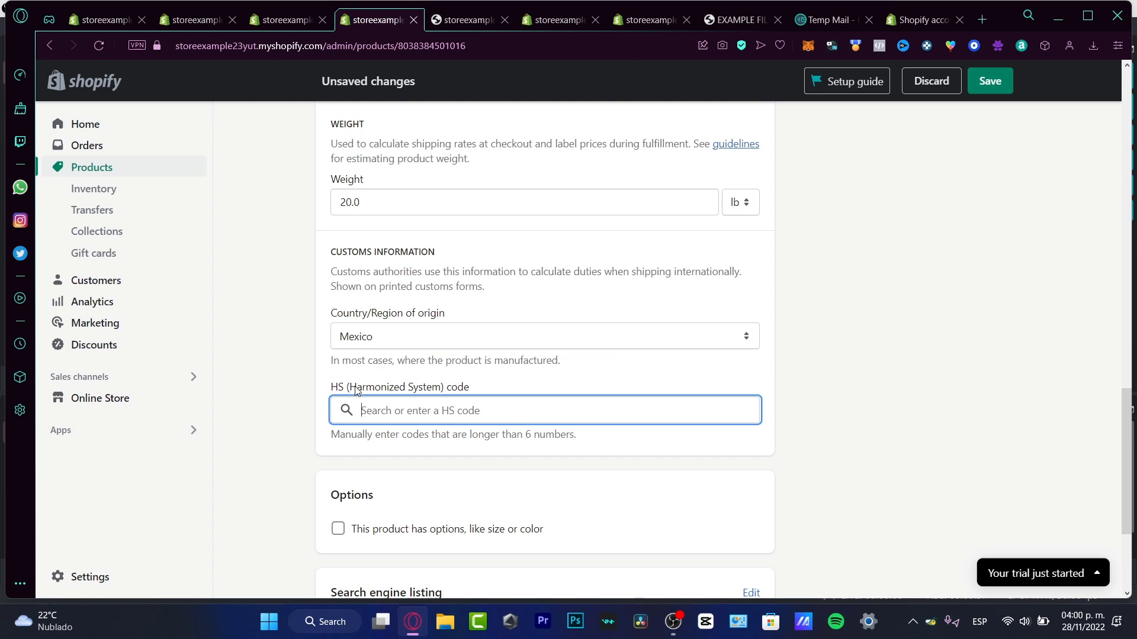
pyautogui.moveTo(356, 390); pyautogui.dragTo(471, 388)
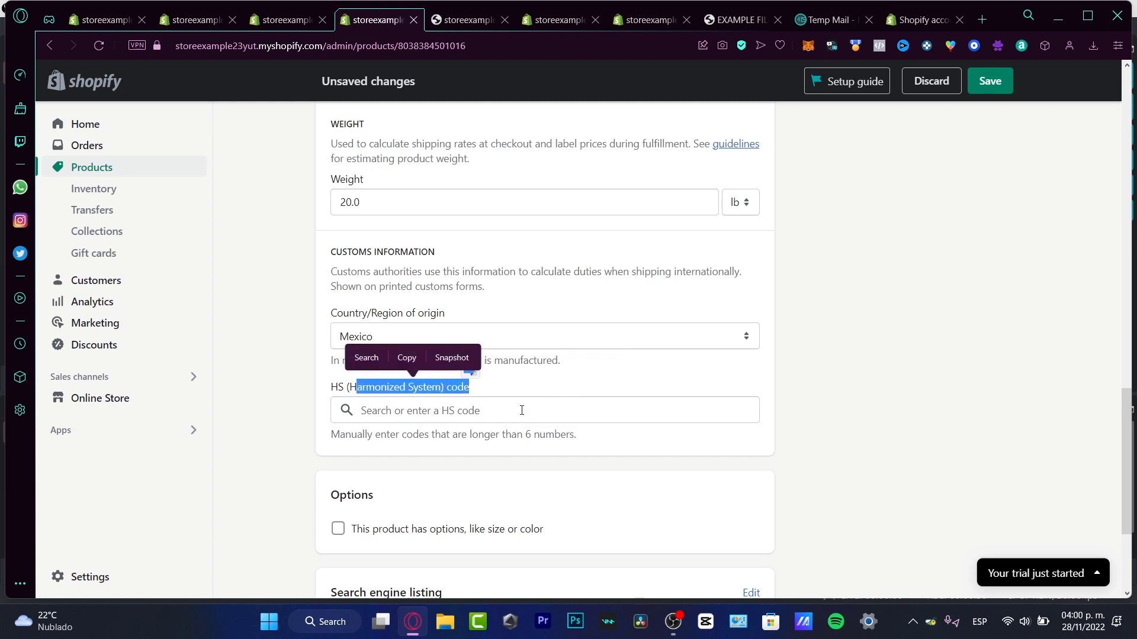
pyautogui.click(542, 407)
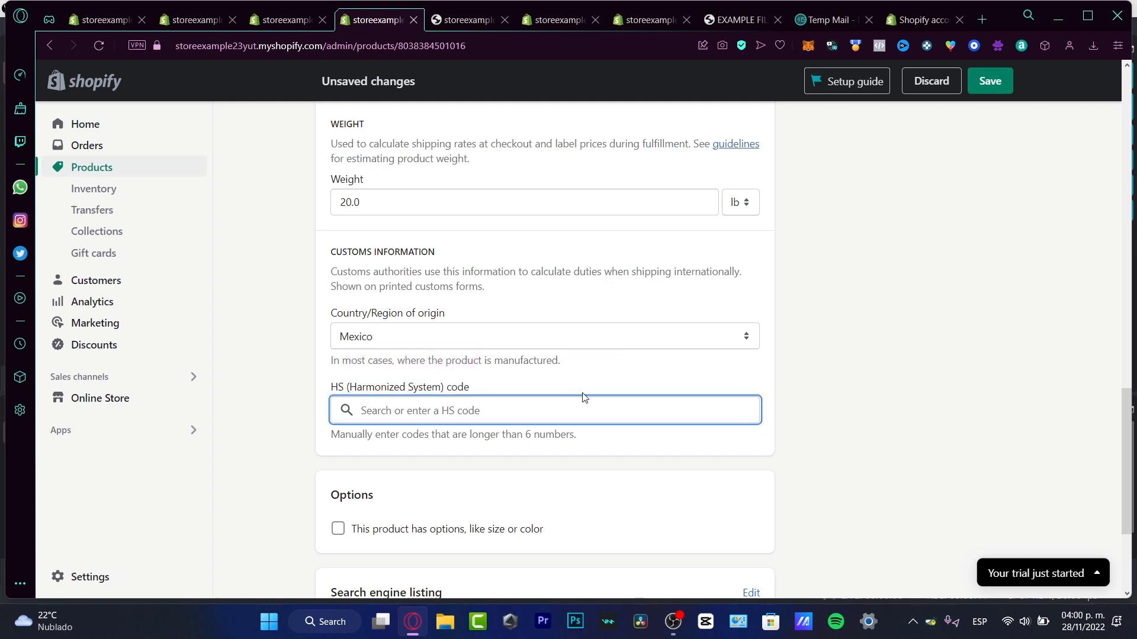
pyautogui.scroll(-3, 583, 398)
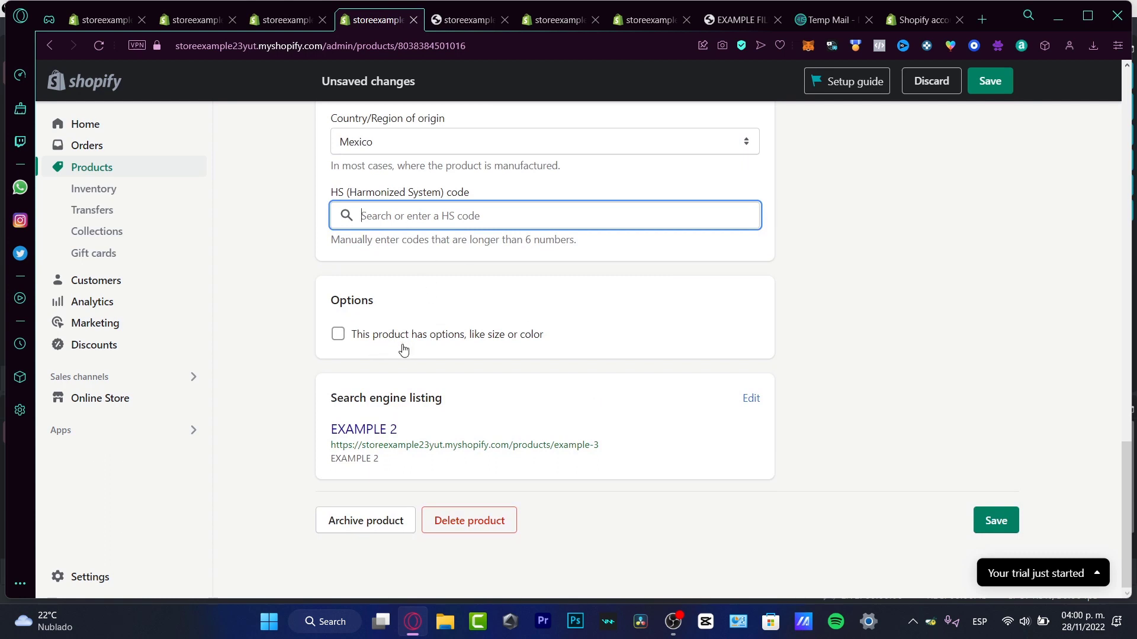
# Leave product options off, save EXAMPLE 2, and go back to the Products list
pyautogui.click(486, 335)
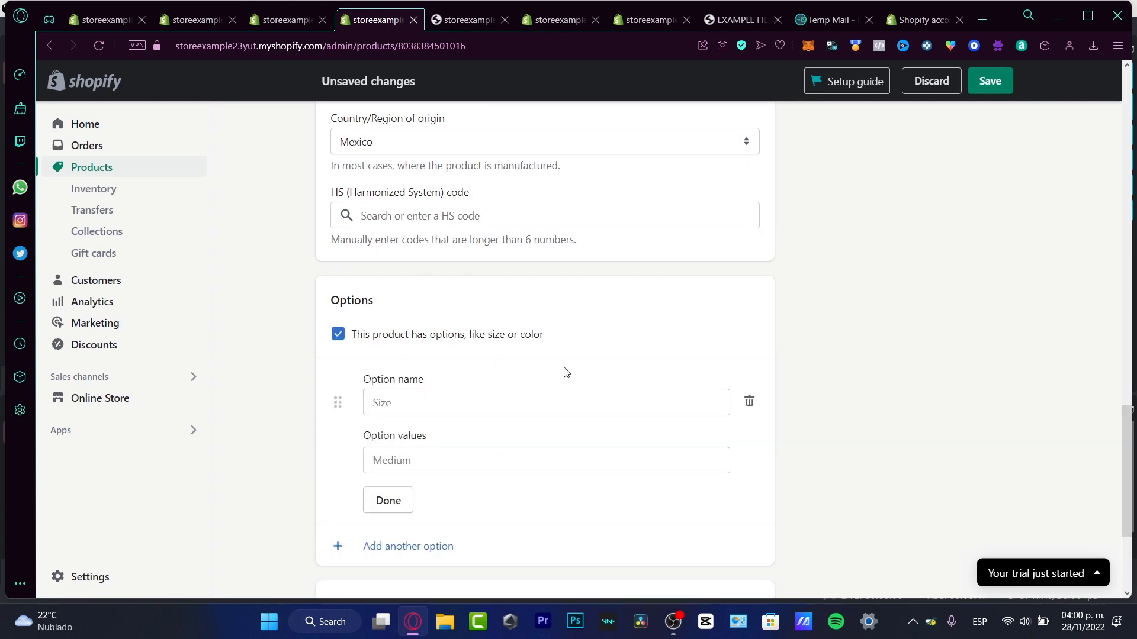
pyautogui.click(422, 343)
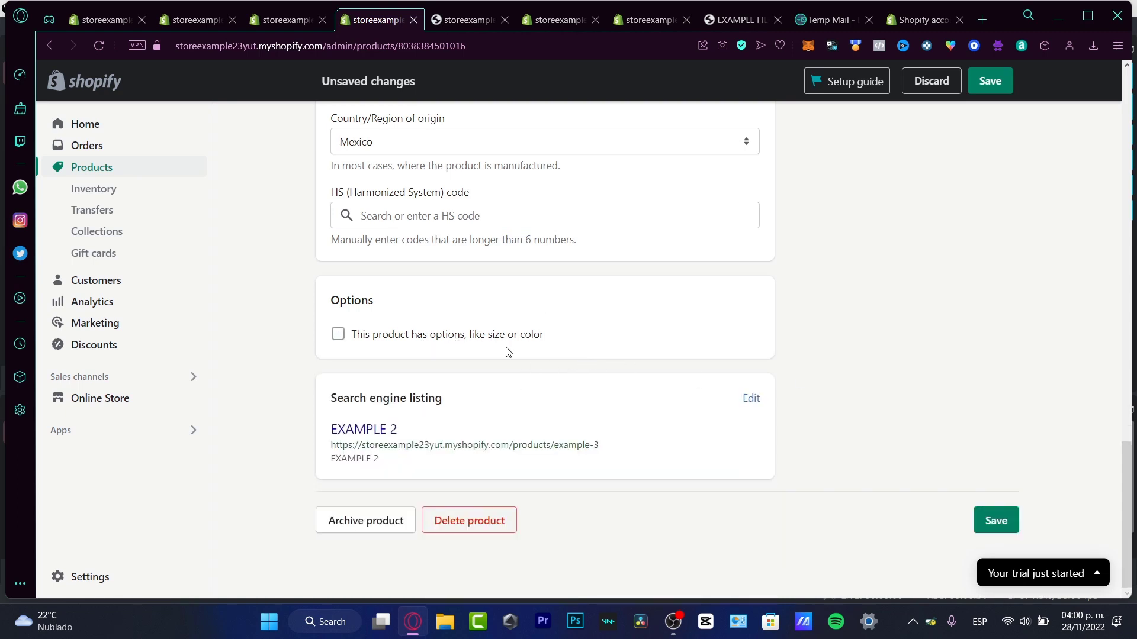
pyautogui.click(1015, 528)
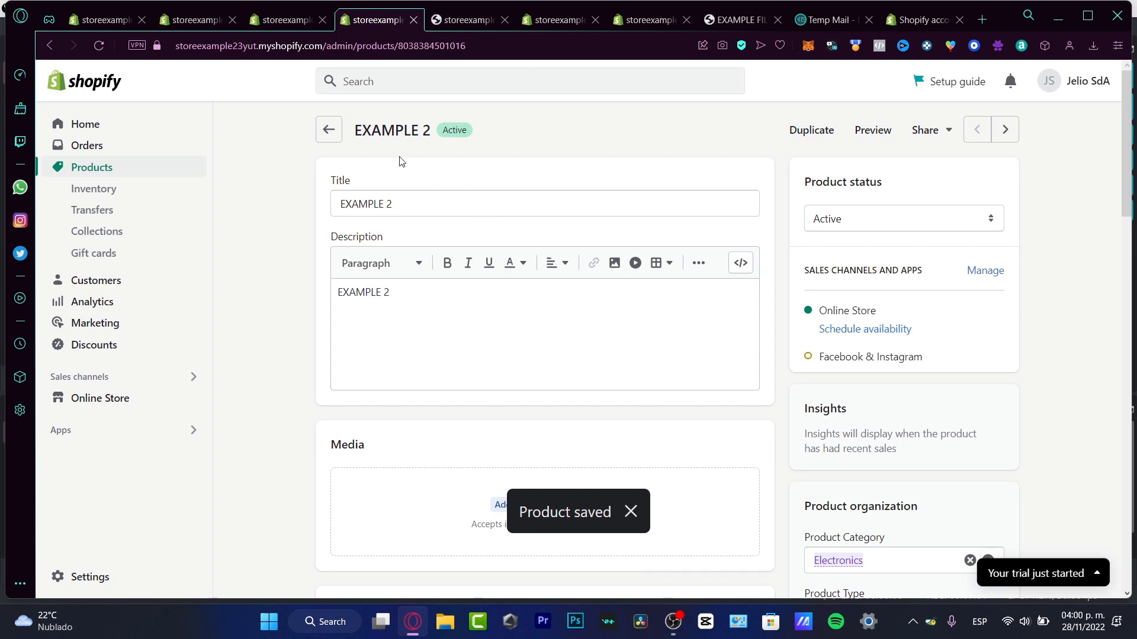
pyautogui.click(329, 130)
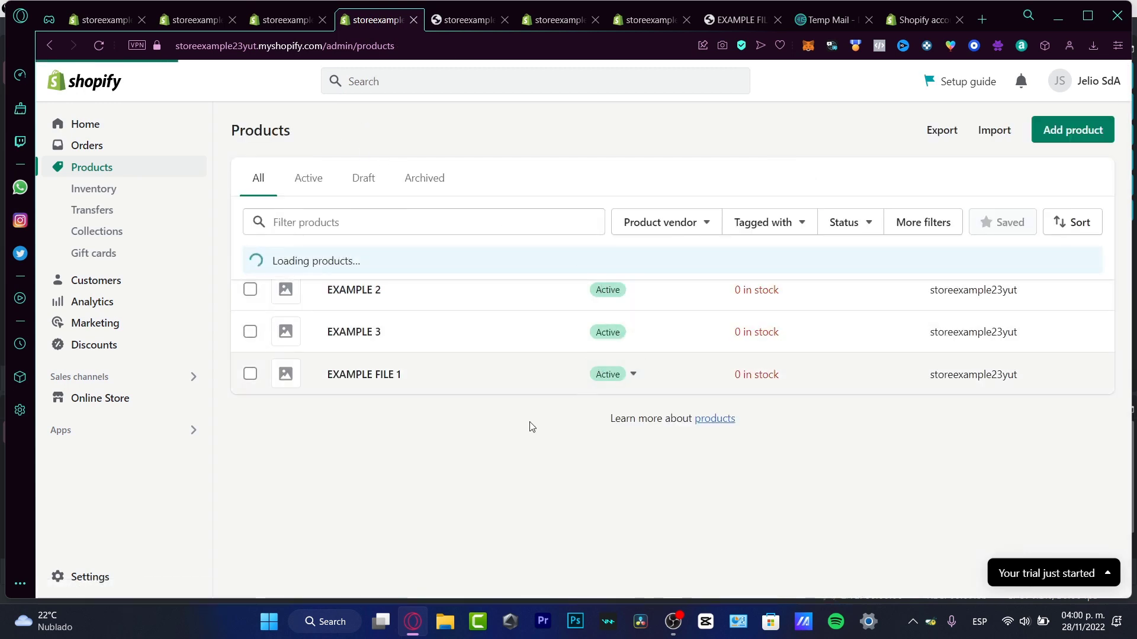
# Go to Settings > Shipping and delivery and manage the General shipping rates for all products
pyautogui.click(101, 575)
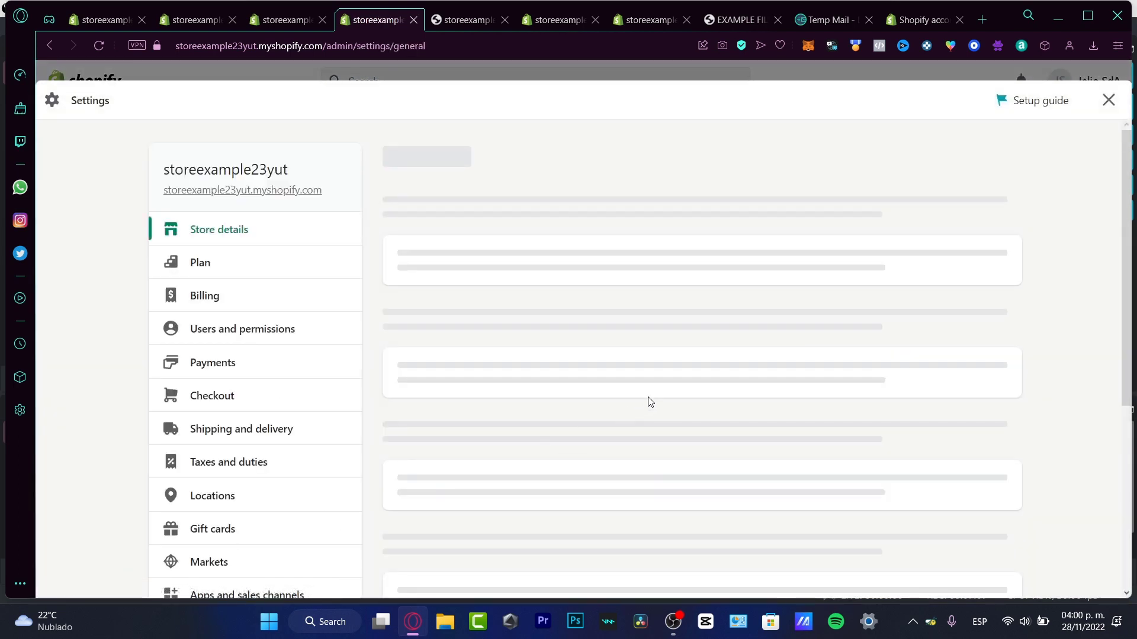
pyautogui.click(209, 438)
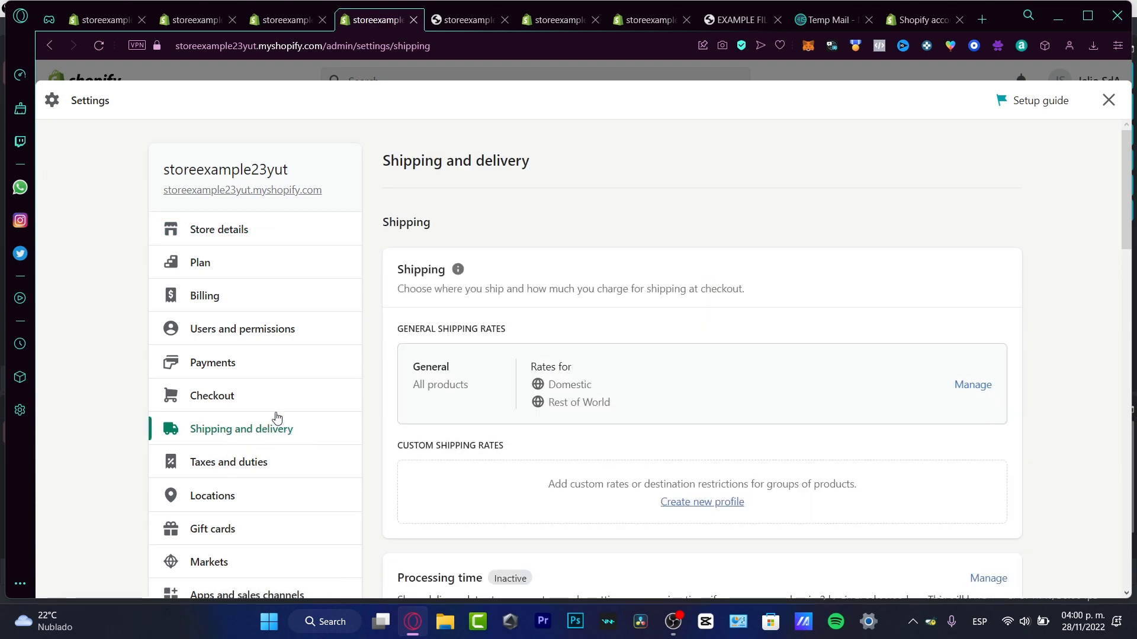
pyautogui.moveTo(403, 328); pyautogui.dragTo(508, 331)
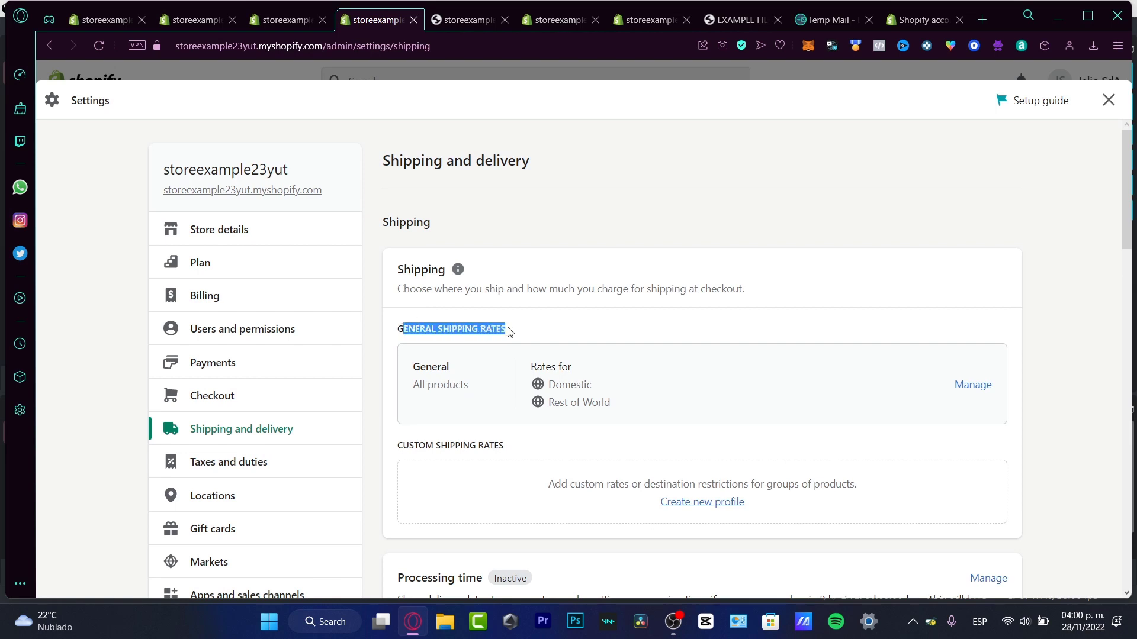
pyautogui.moveTo(414, 384); pyautogui.dragTo(550, 405)
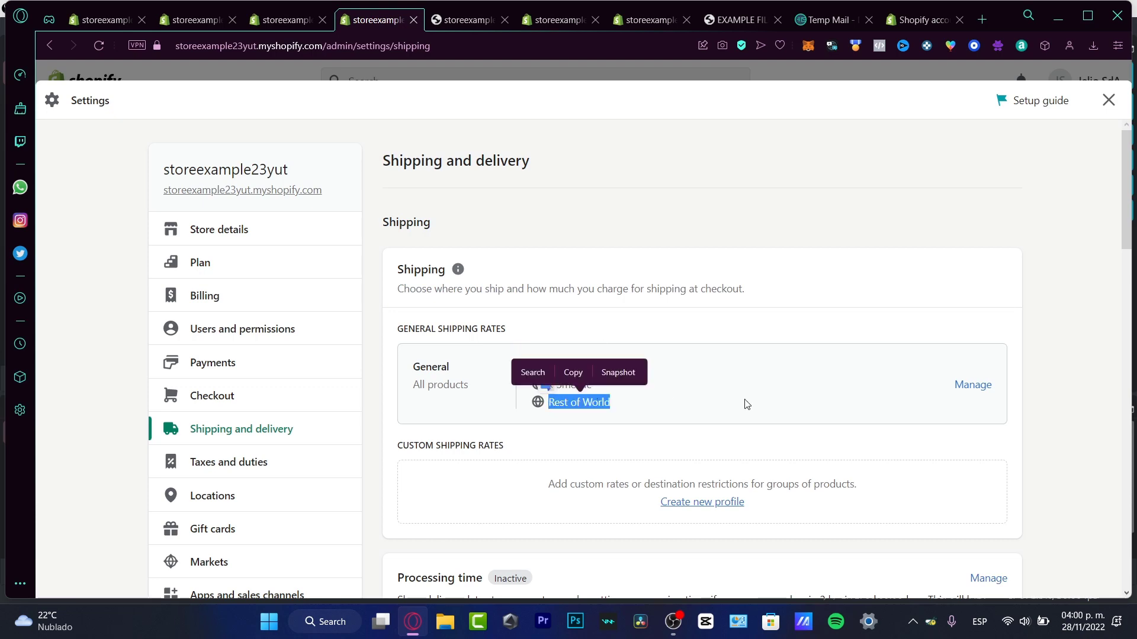
pyautogui.scroll(-3, 743, 398)
pyautogui.scroll(3, 740, 400)
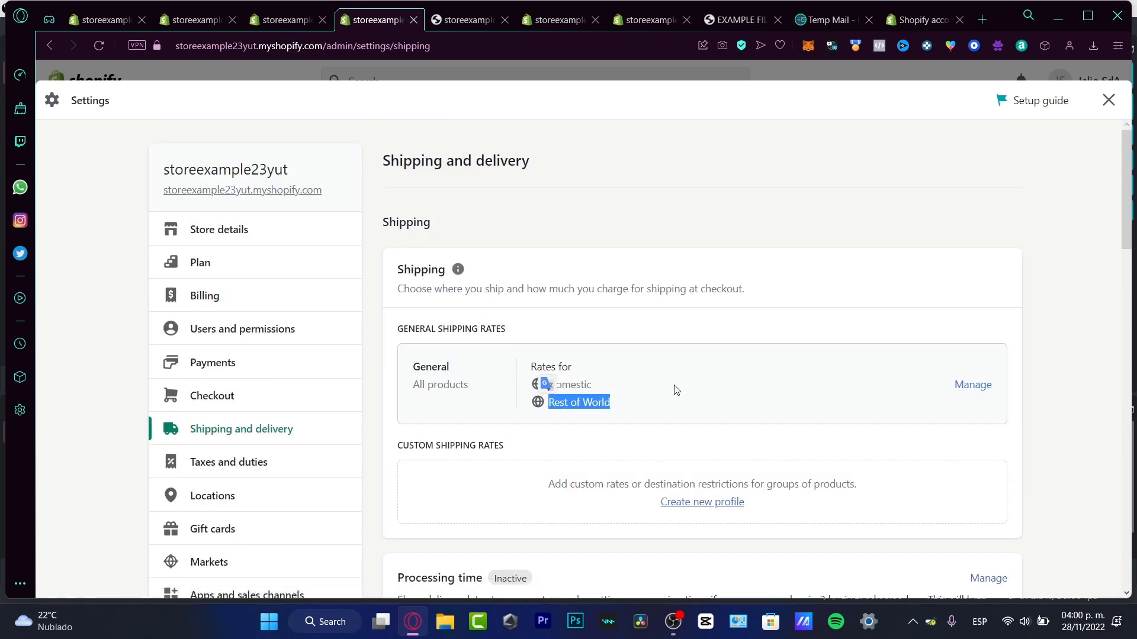
pyautogui.click(617, 358)
# Review the Domestic Mexico and Rest of World zones, then begin a new Rest of World rate
pyautogui.click(973, 386)
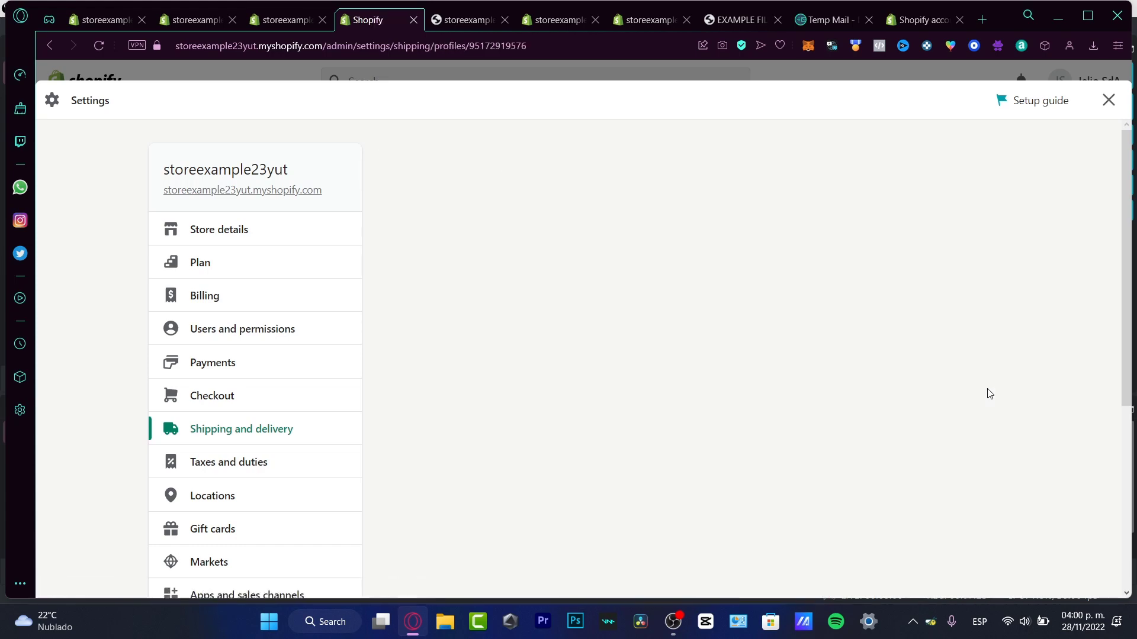
pyautogui.scroll(-4, 715, 378)
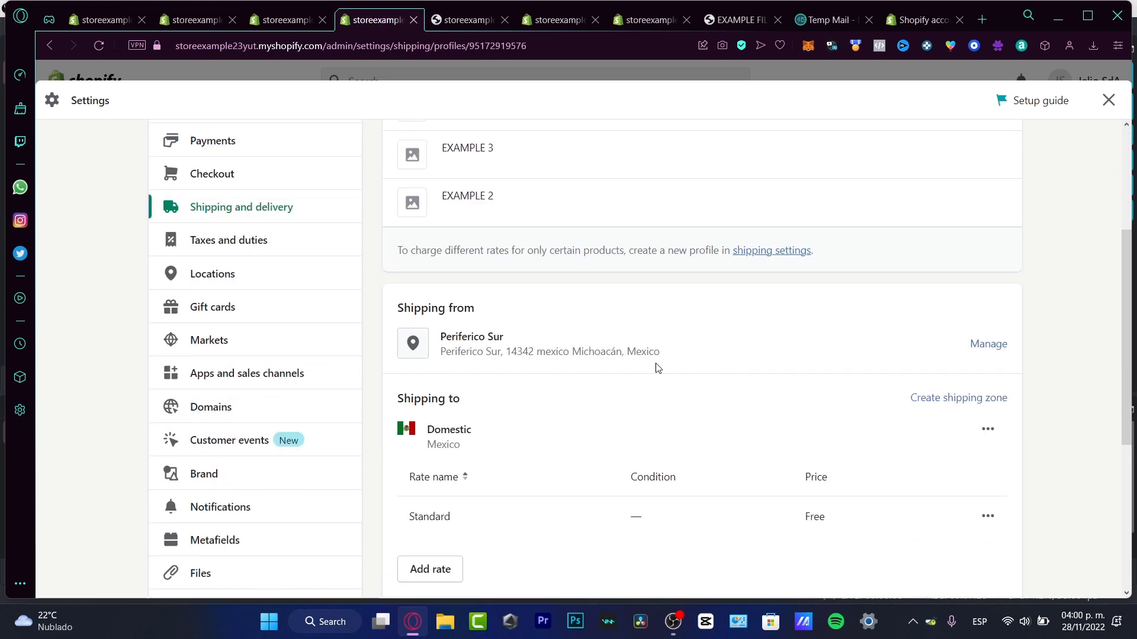
pyautogui.scroll(-3, 754, 346)
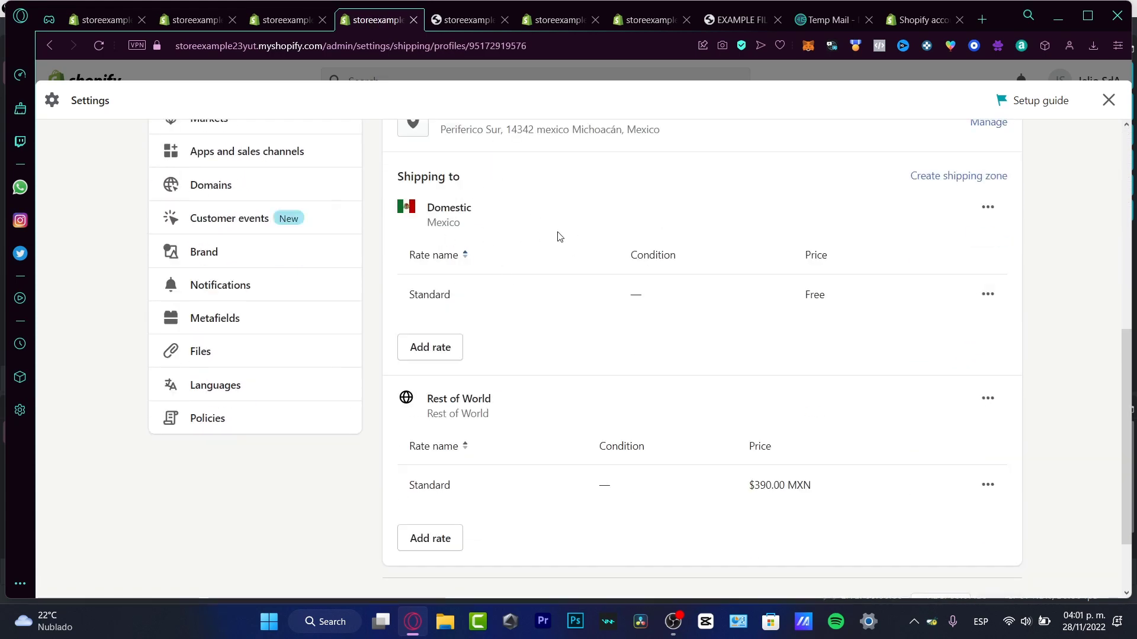
pyautogui.click(450, 256)
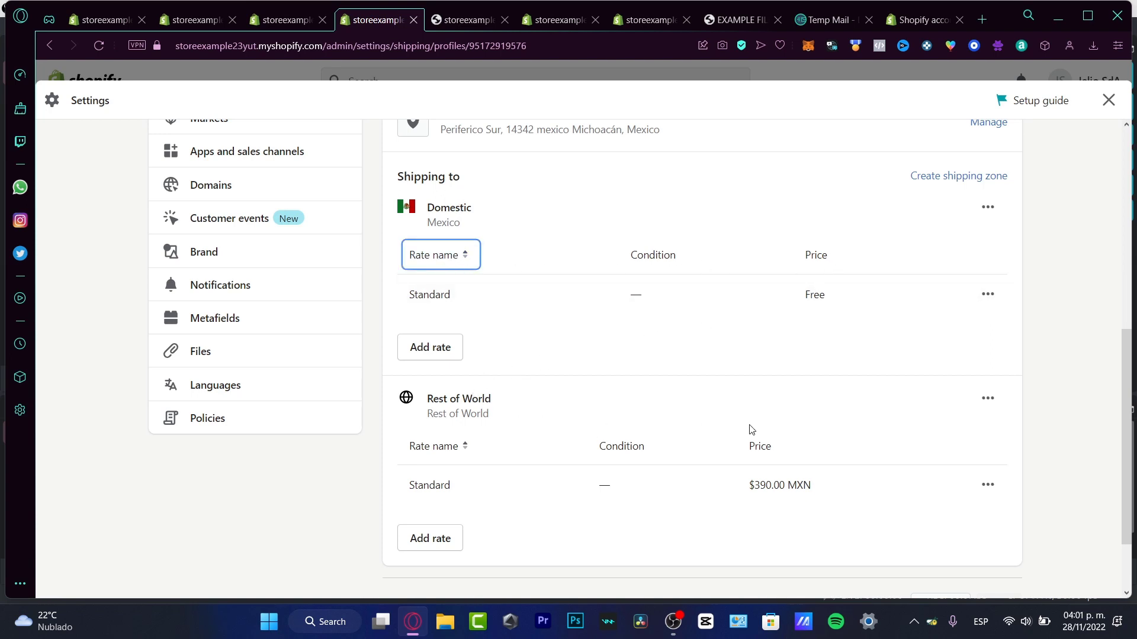
pyautogui.click(988, 400)
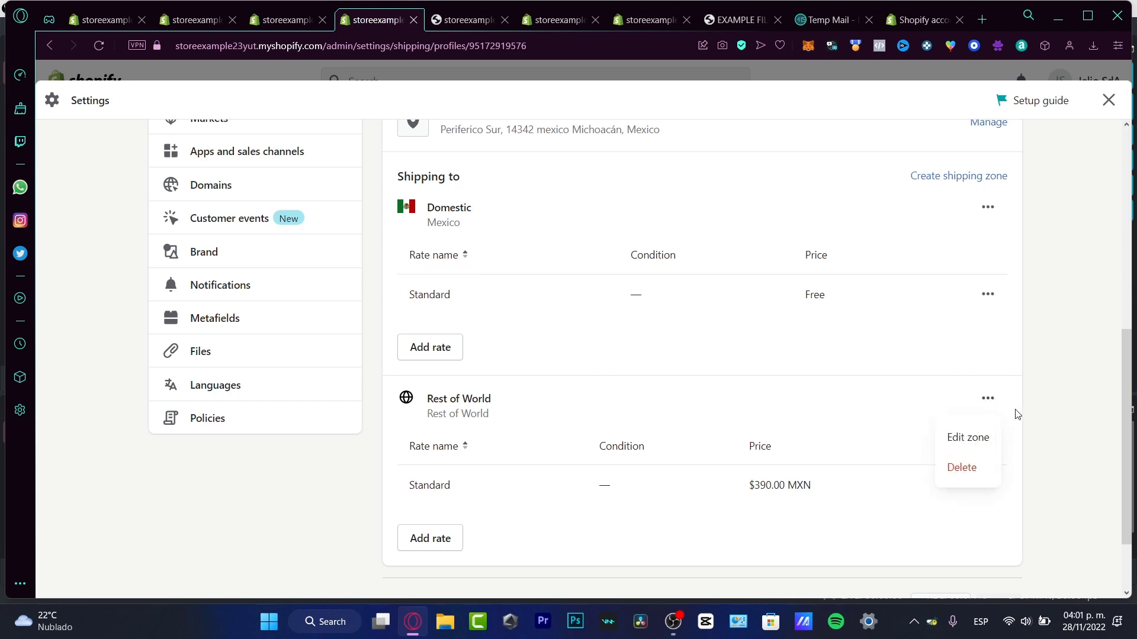
pyautogui.click(1042, 471)
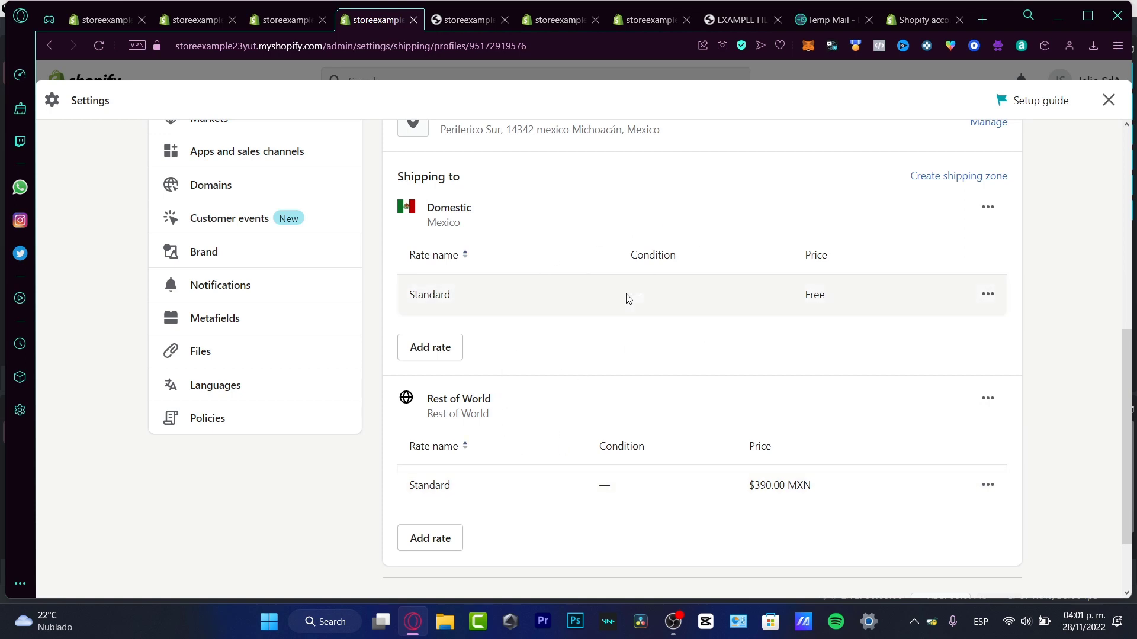
pyautogui.moveTo(435, 204); pyautogui.dragTo(503, 227)
pyautogui.click(444, 542)
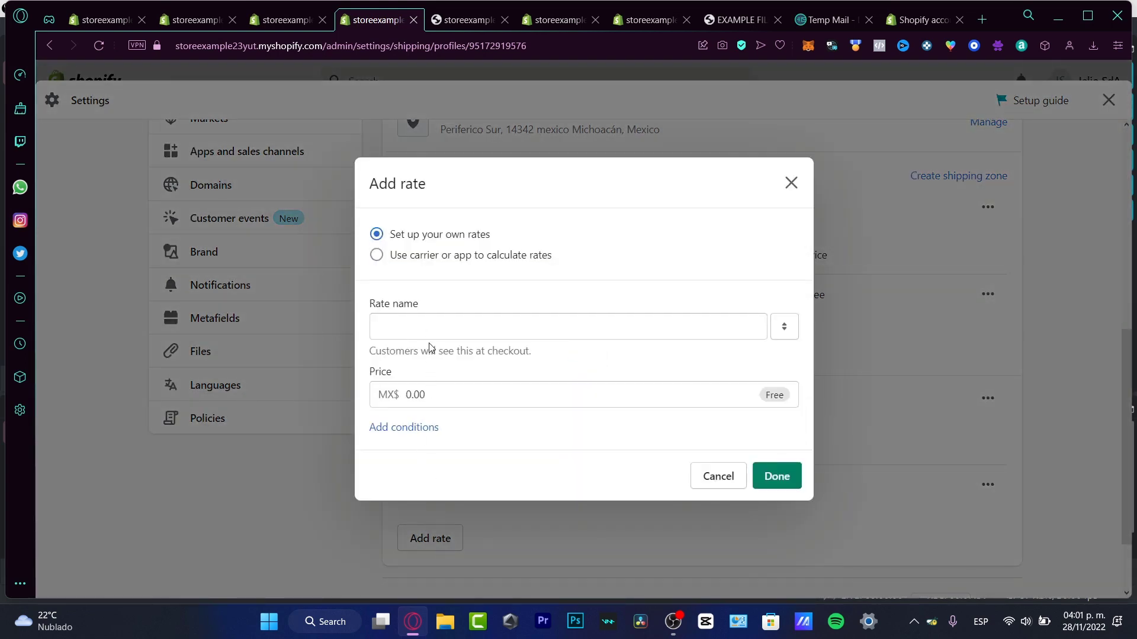
# Create a Standard rate priced $200.00 MXN with own rates for Rest of World
pyautogui.click(427, 330)
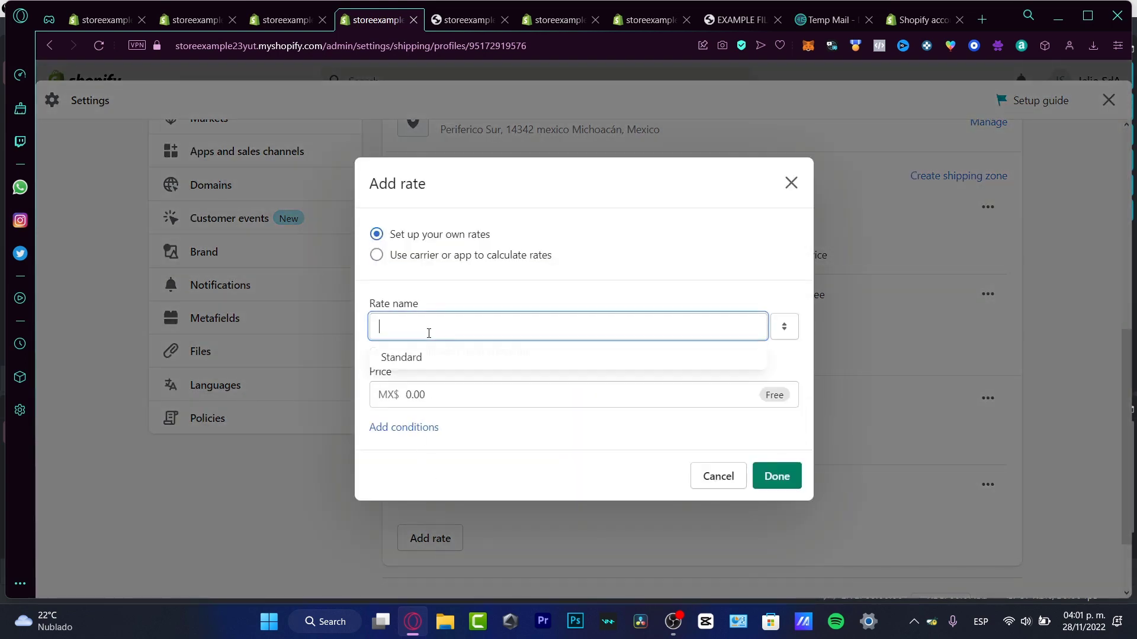
pyautogui.click(452, 367)
pyautogui.click(475, 391)
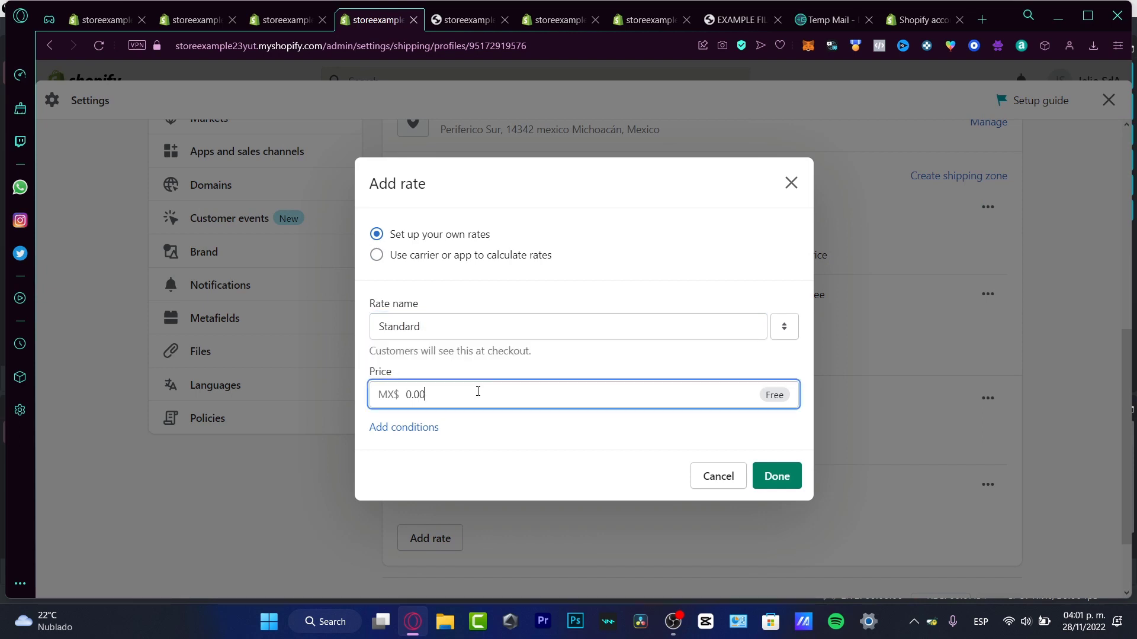
pyautogui.write('200')
pyautogui.click(503, 450)
pyautogui.click(435, 435)
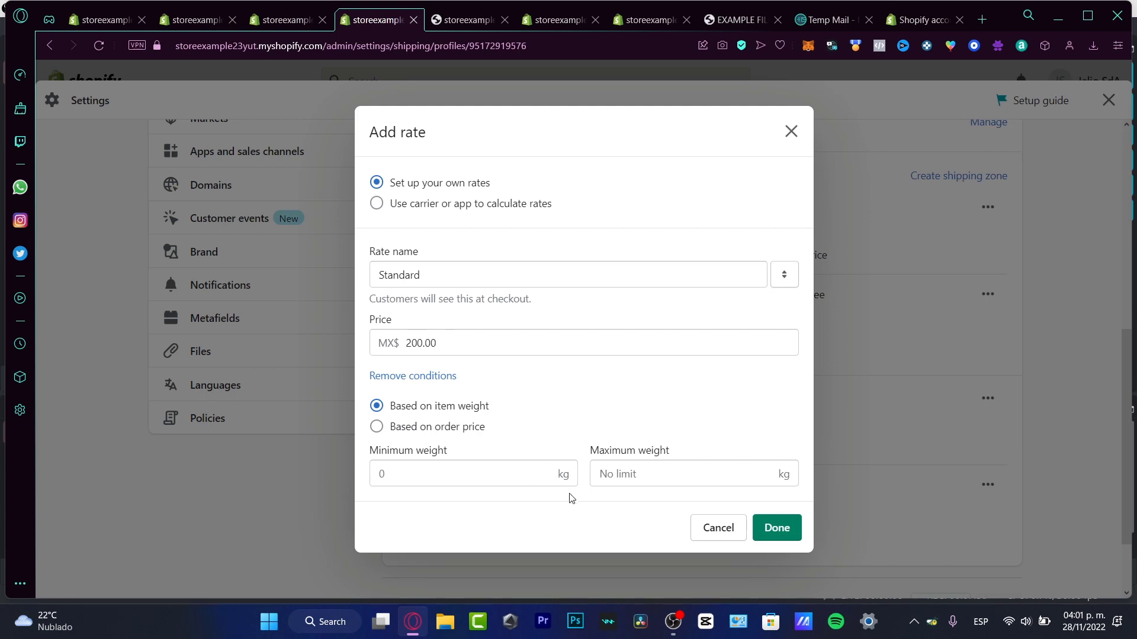
pyautogui.click(442, 207)
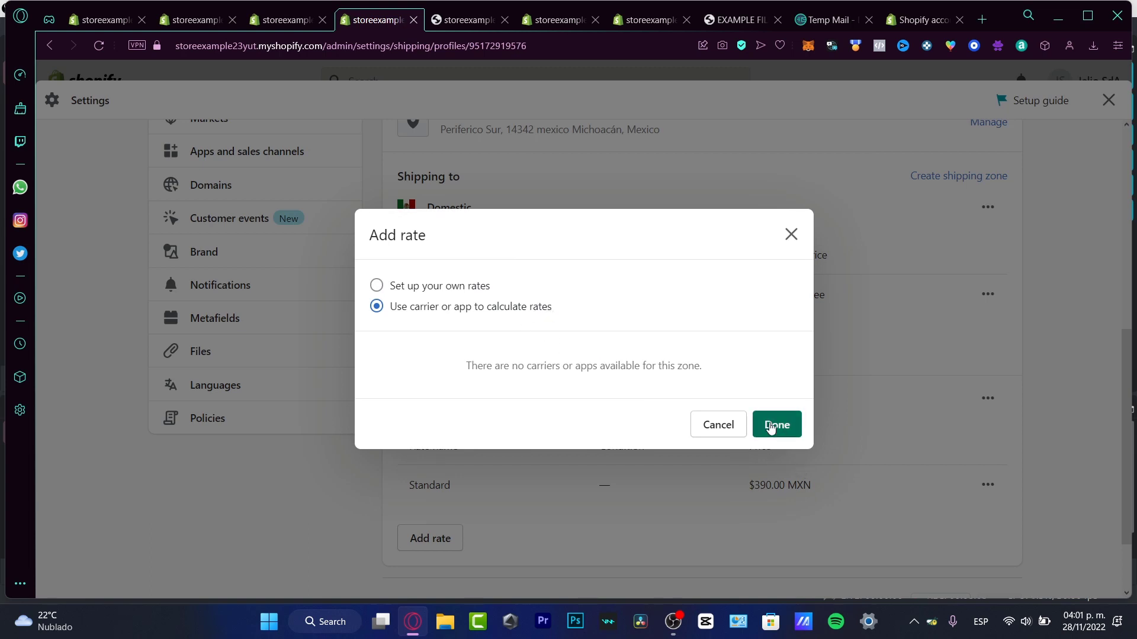
pyautogui.click(483, 288)
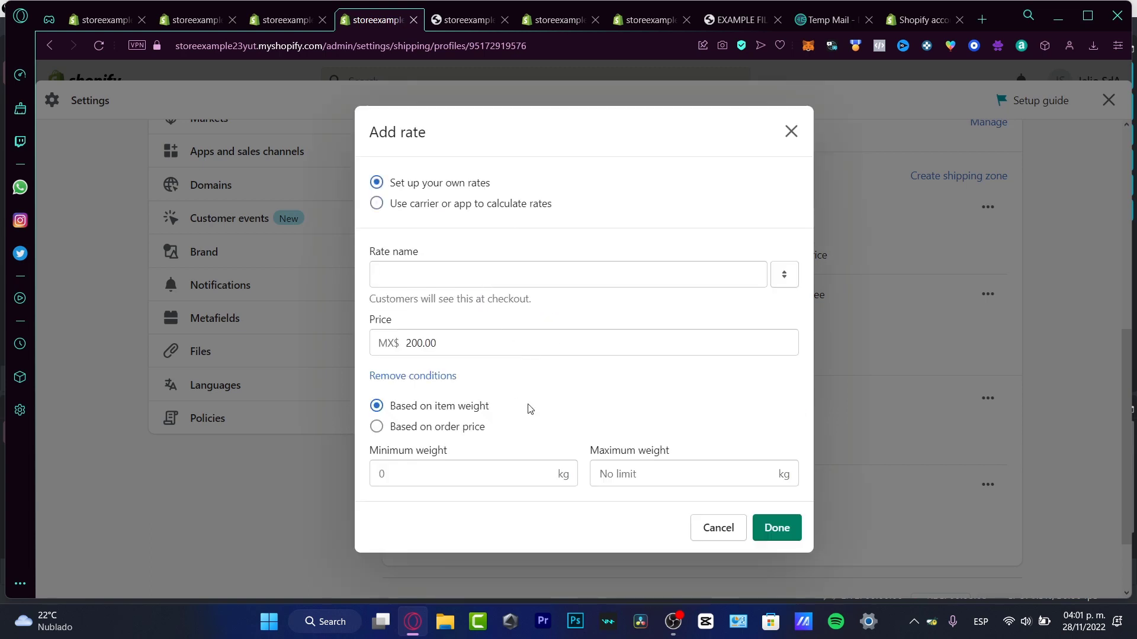
pyautogui.click(789, 531)
pyautogui.click(594, 268)
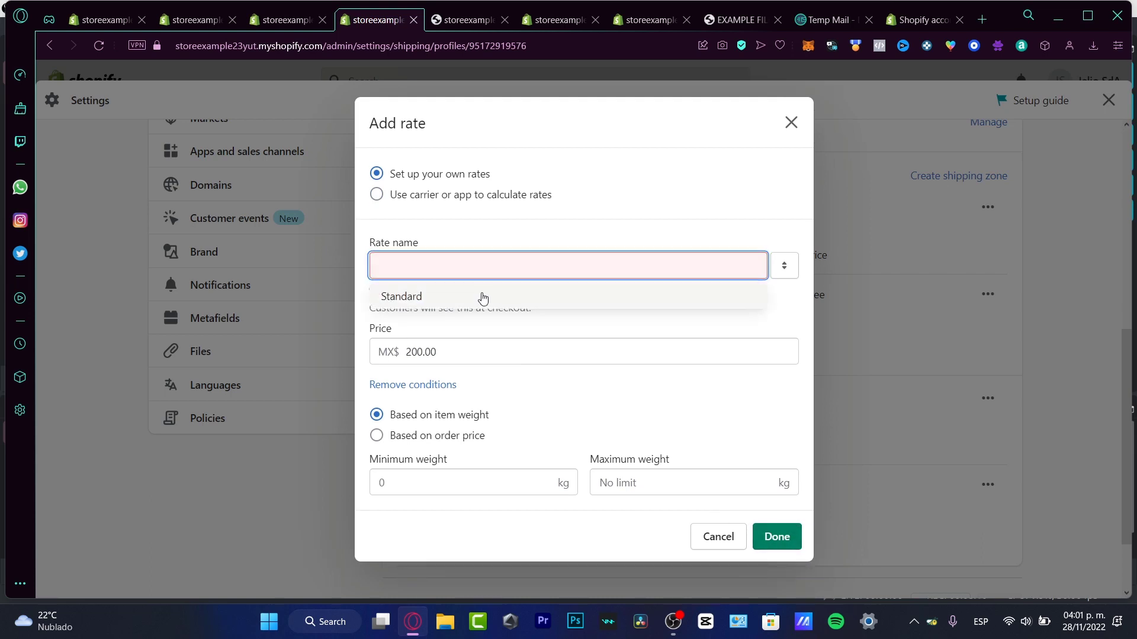
pyautogui.click(482, 296)
pyautogui.click(791, 527)
pyautogui.scroll(-2, 756, 376)
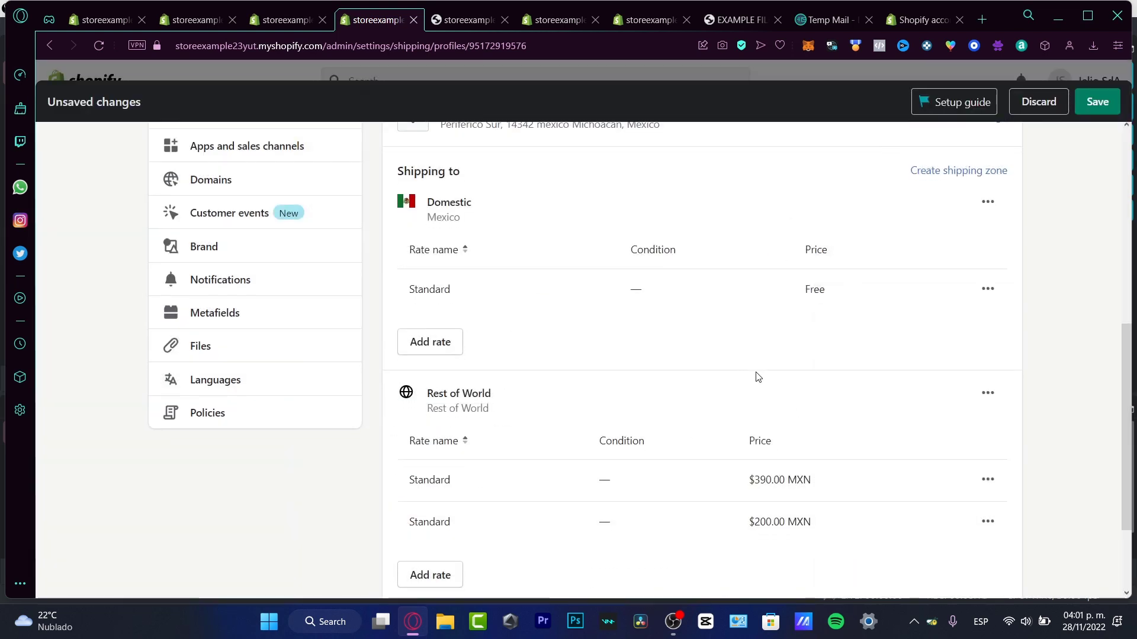
# Save the General shipping profile changes
pyautogui.click(1006, 511)
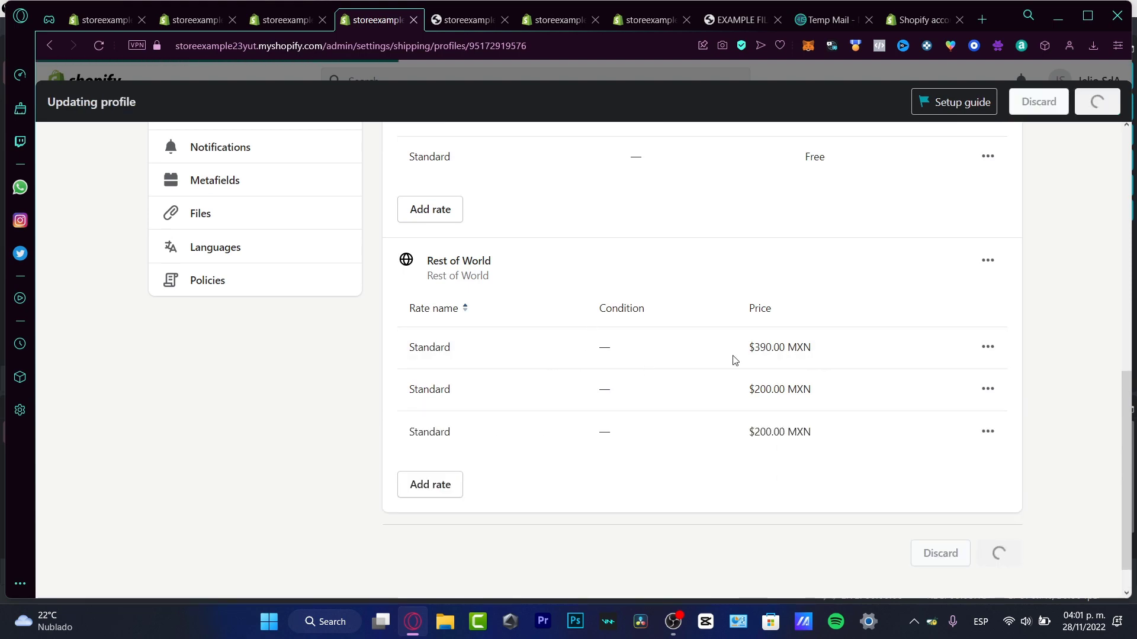
pyautogui.scroll(7, 600, 335)
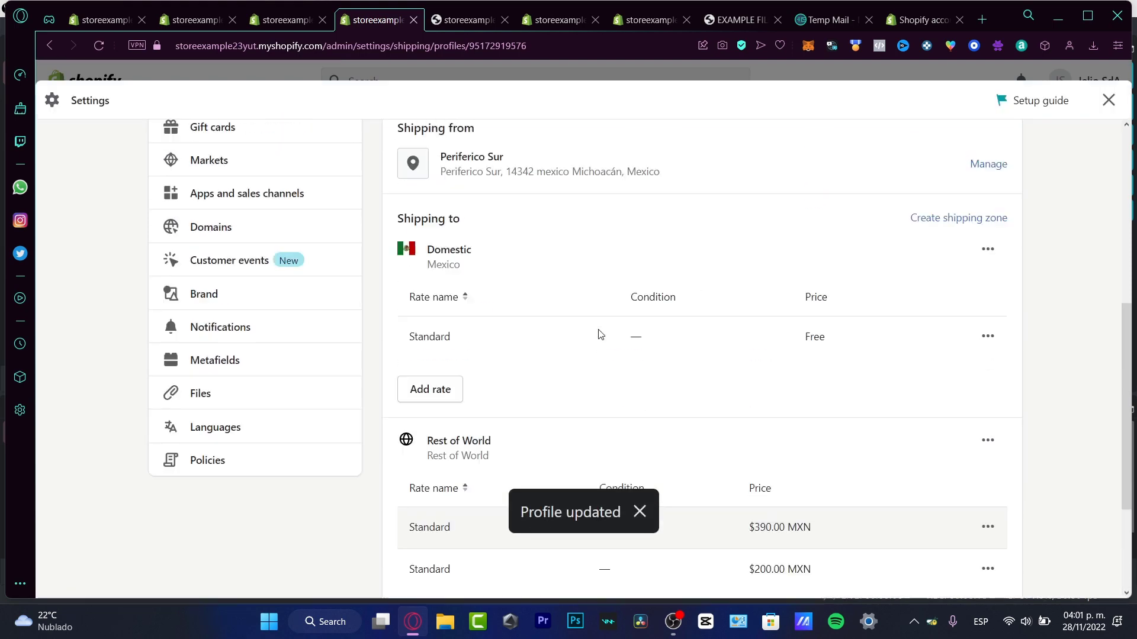
pyautogui.scroll(-4, 807, 416)
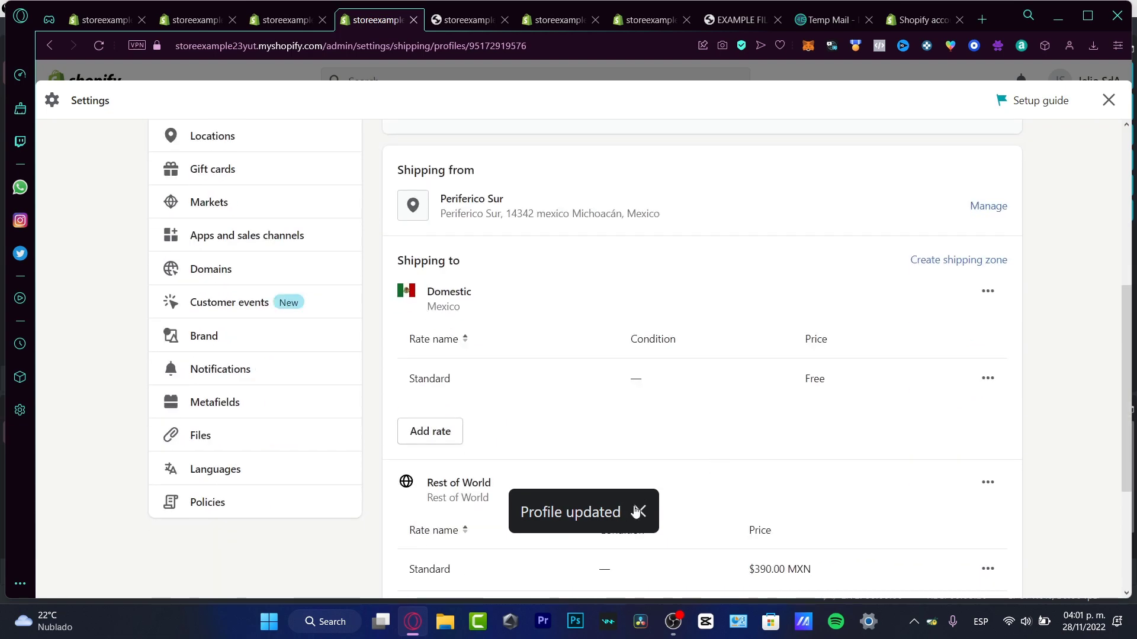
pyautogui.scroll(3, 734, 422)
pyautogui.scroll(1, 734, 423)
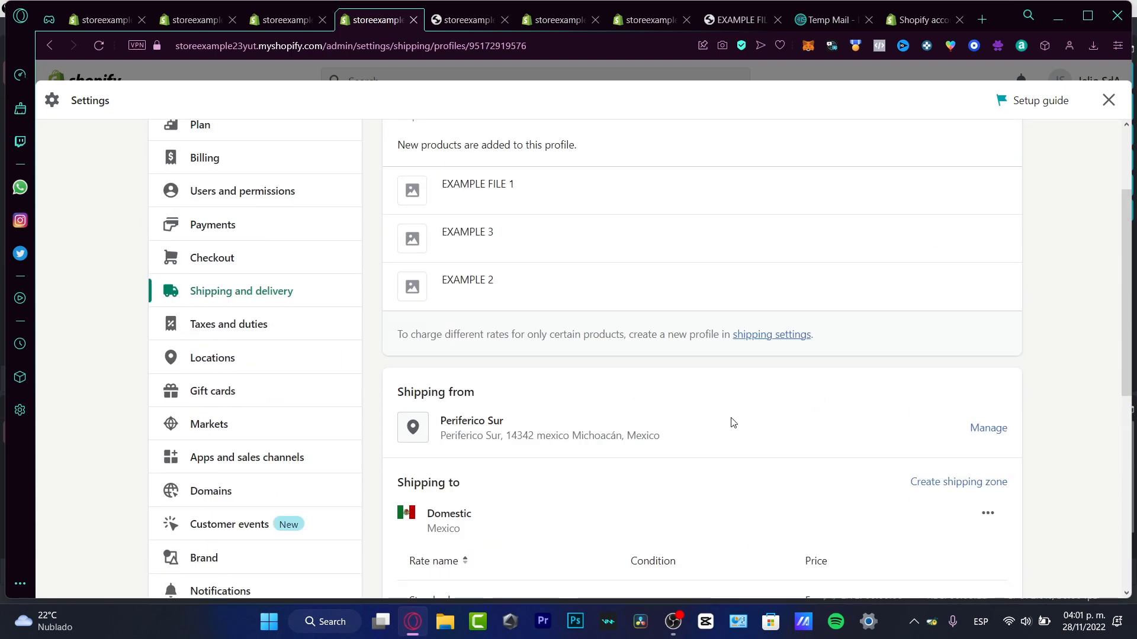
pyautogui.scroll(-4, 734, 424)
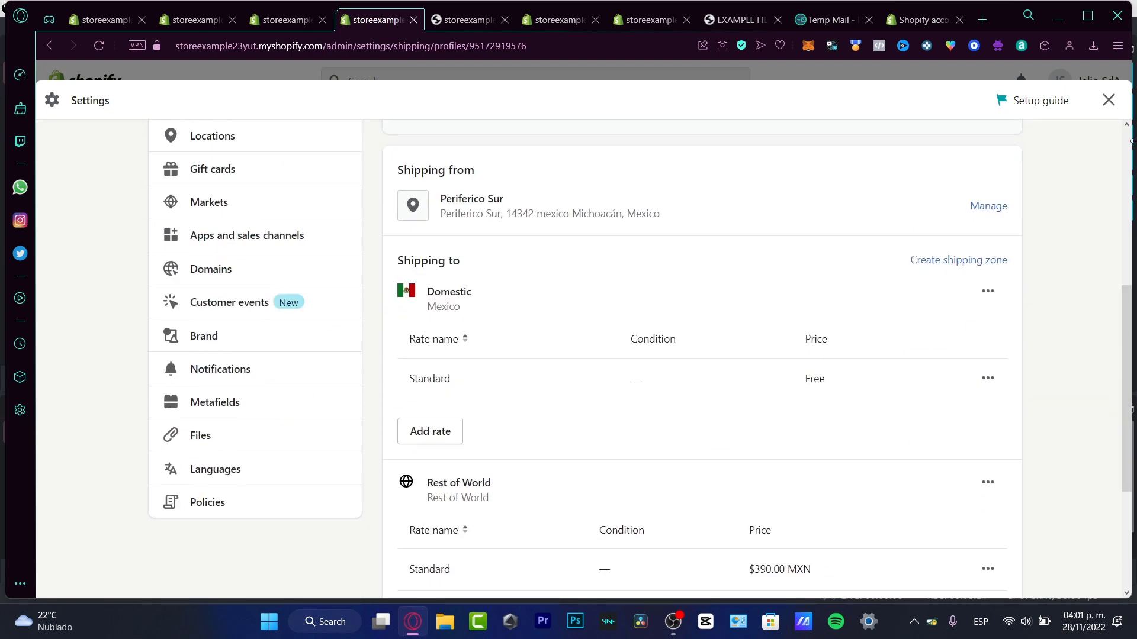
# Leave Settings and search the Shopify App Store for 'ship'
pyautogui.click(1108, 101)
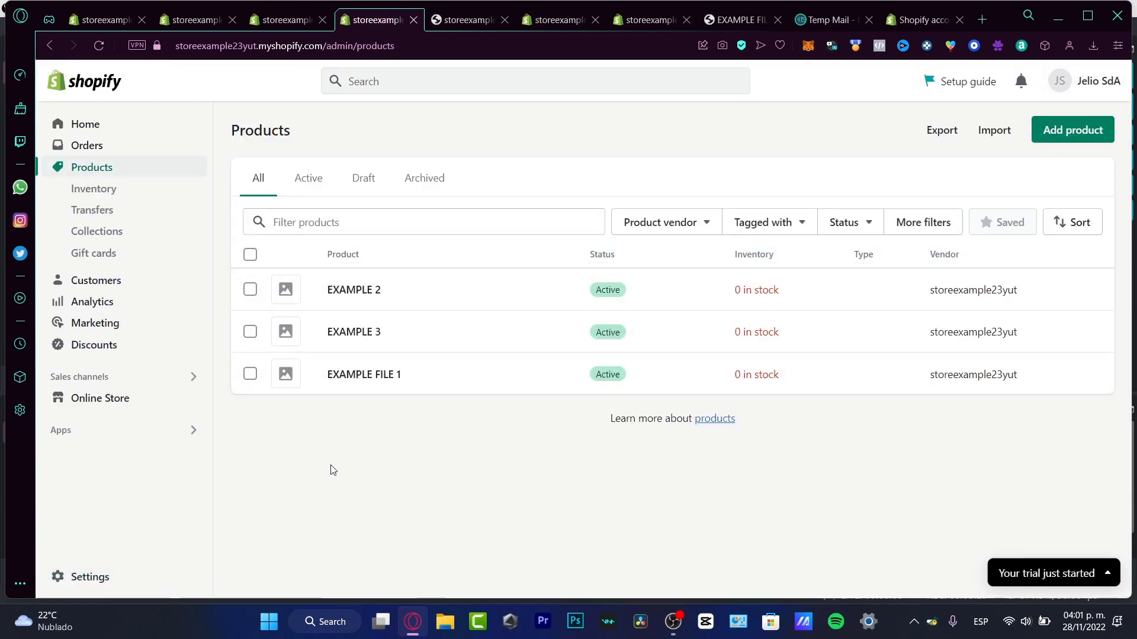
pyautogui.click(176, 433)
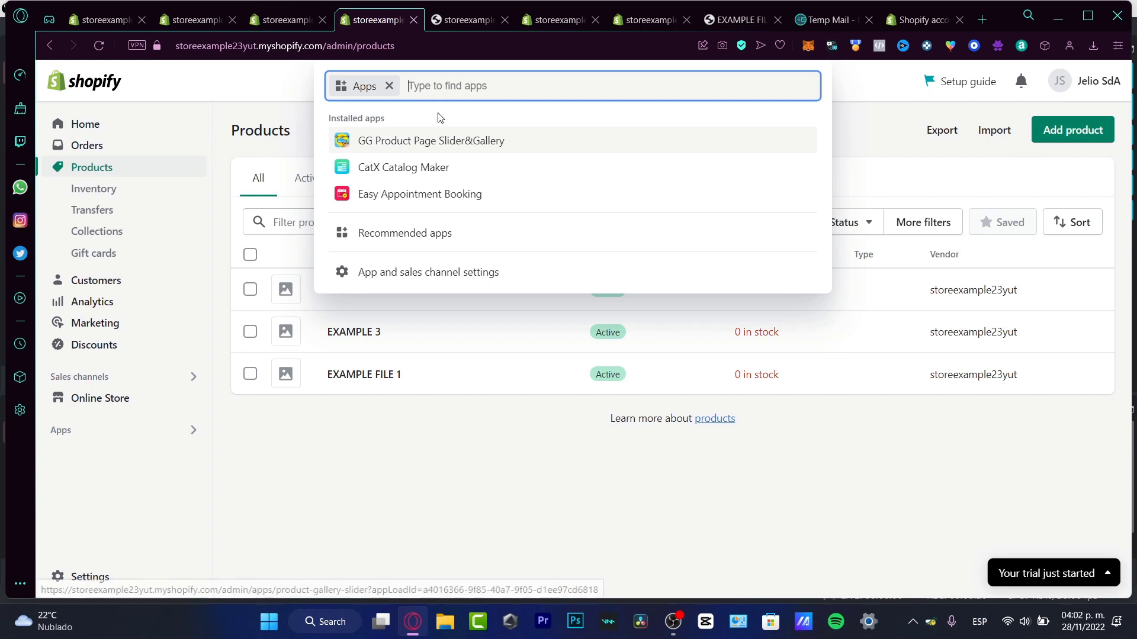
pyautogui.write('ship')
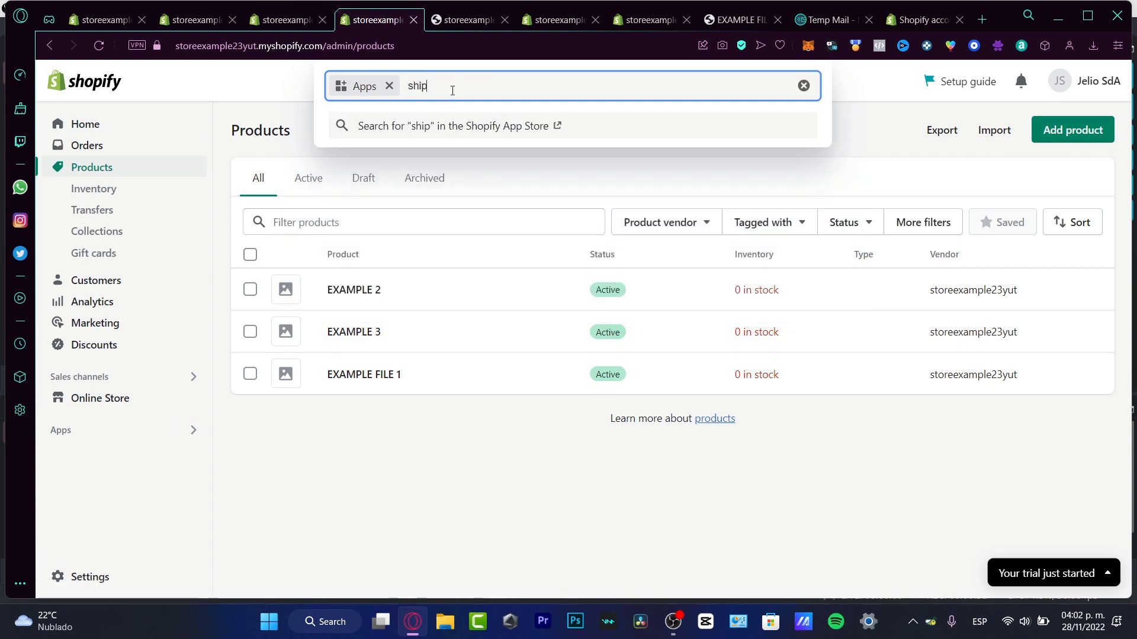
pyautogui.click(470, 127)
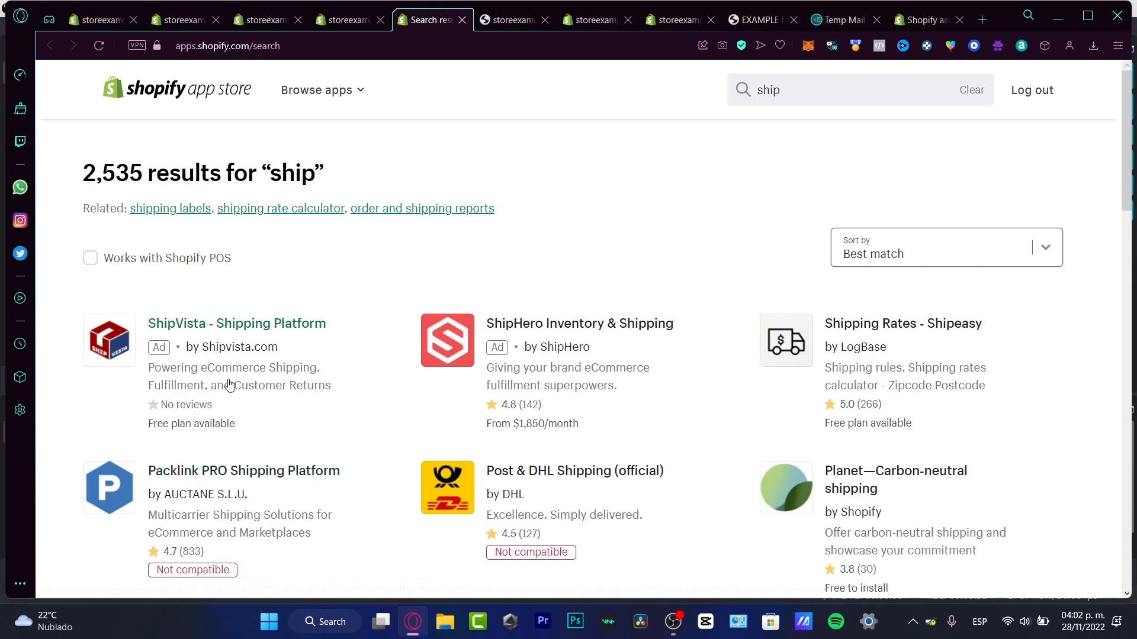
# Browse the 'ship' results and highlight Shipping Rates - Shipeasy's free plan note
pyautogui.scroll(-3, 654, 340)
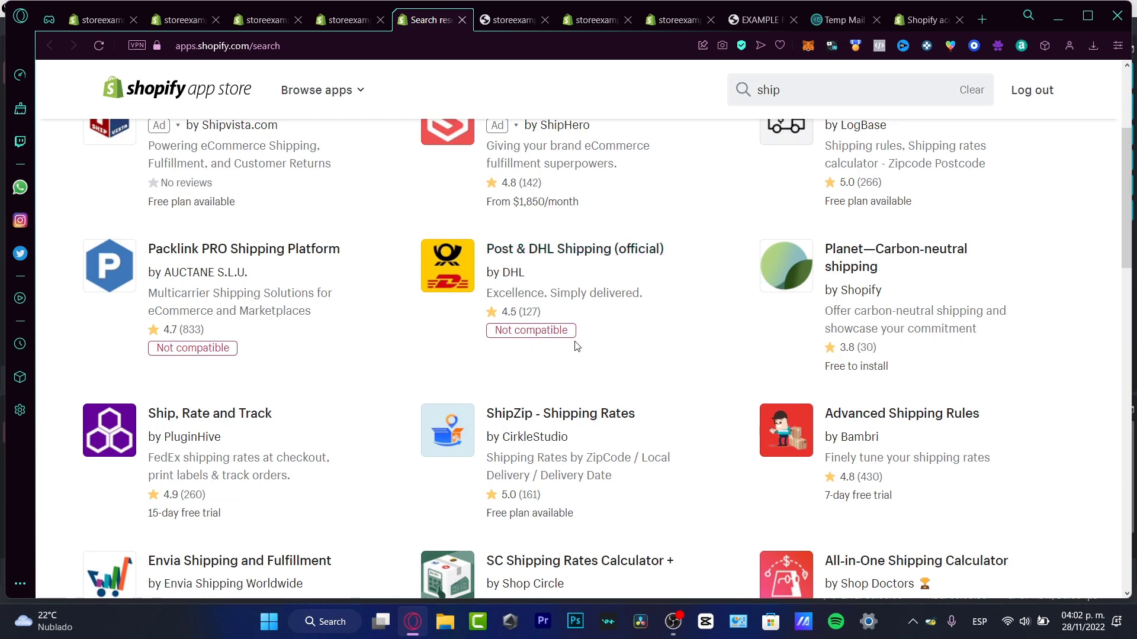
pyautogui.scroll(3, 694, 389)
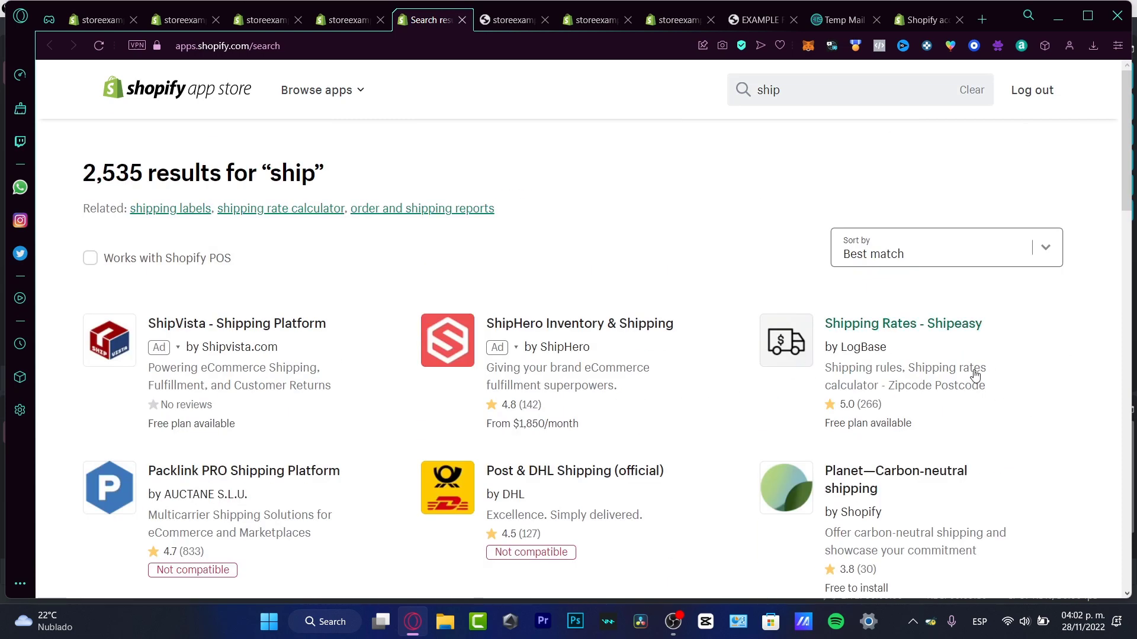
pyautogui.moveTo(940, 437); pyautogui.dragTo(824, 438)
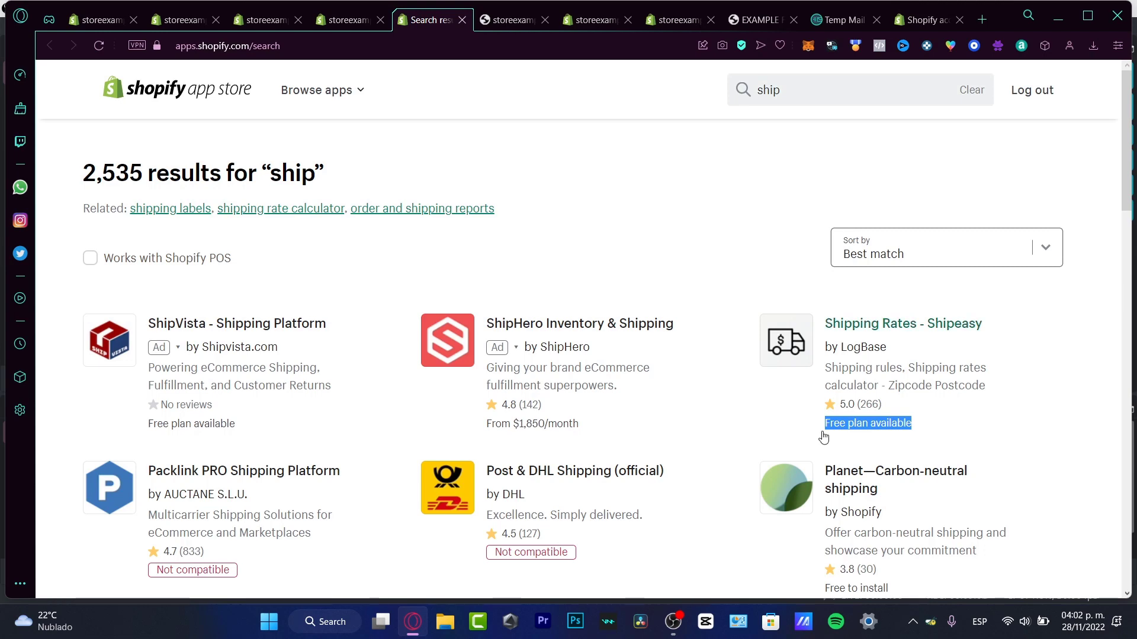
# Open the Shipping Rates - Shipeasy listing and choose Add app to begin installing it
pyautogui.click(840, 336)
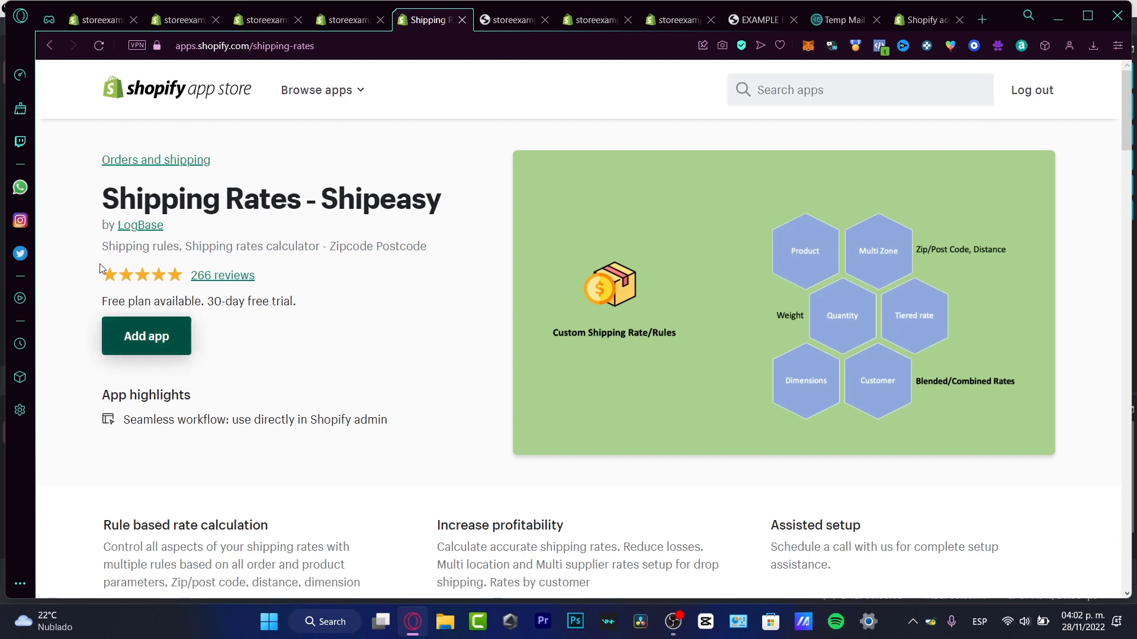
pyautogui.moveTo(102, 303); pyautogui.dragTo(312, 320)
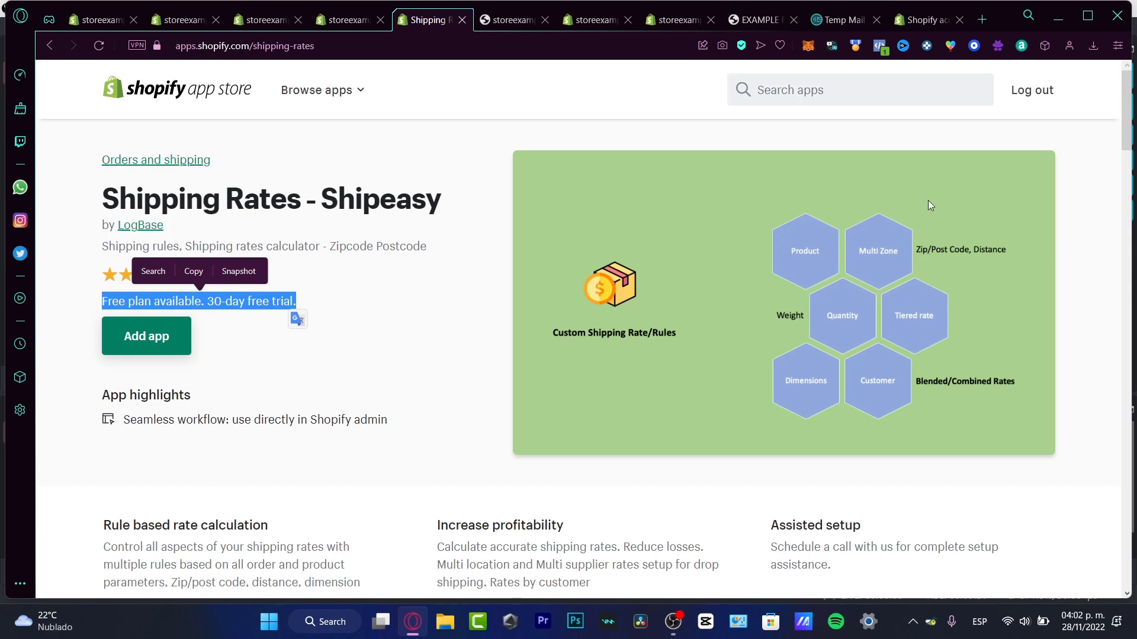
pyautogui.click(416, 351)
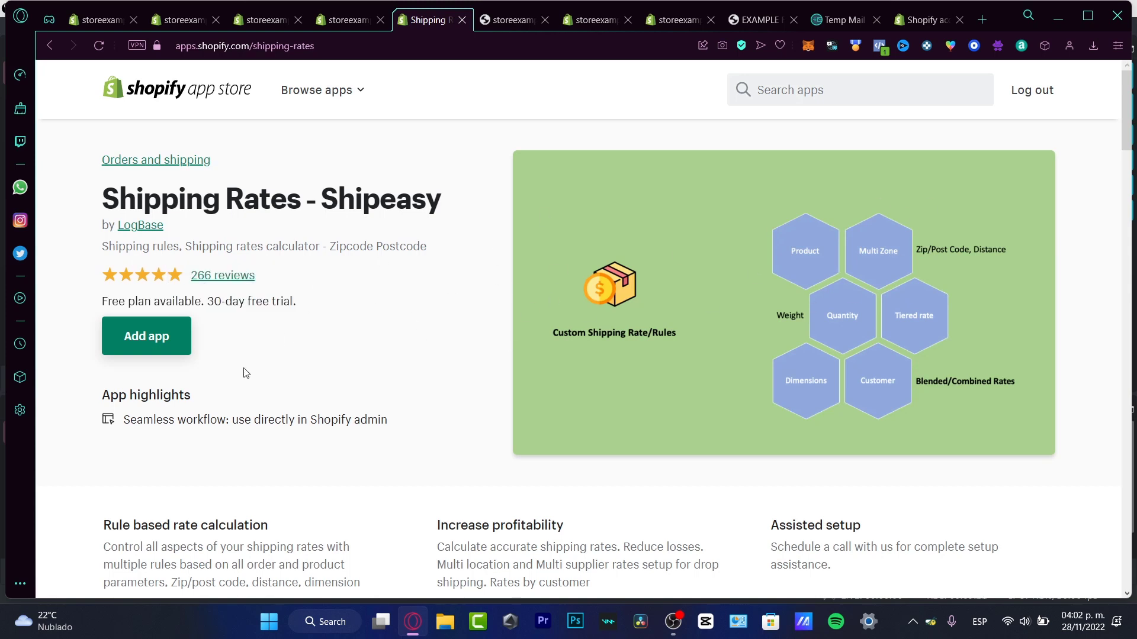
pyautogui.click(166, 347)
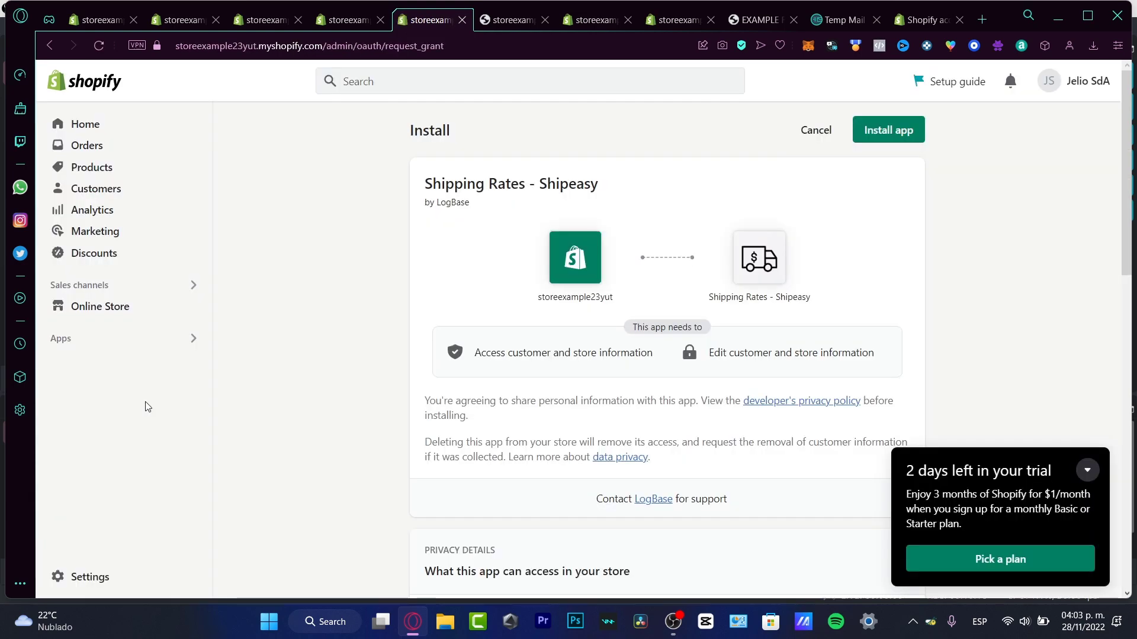
# Dismiss the trial reminder and install the Shipping Rates - Shipeasy app
pyautogui.click(1087, 472)
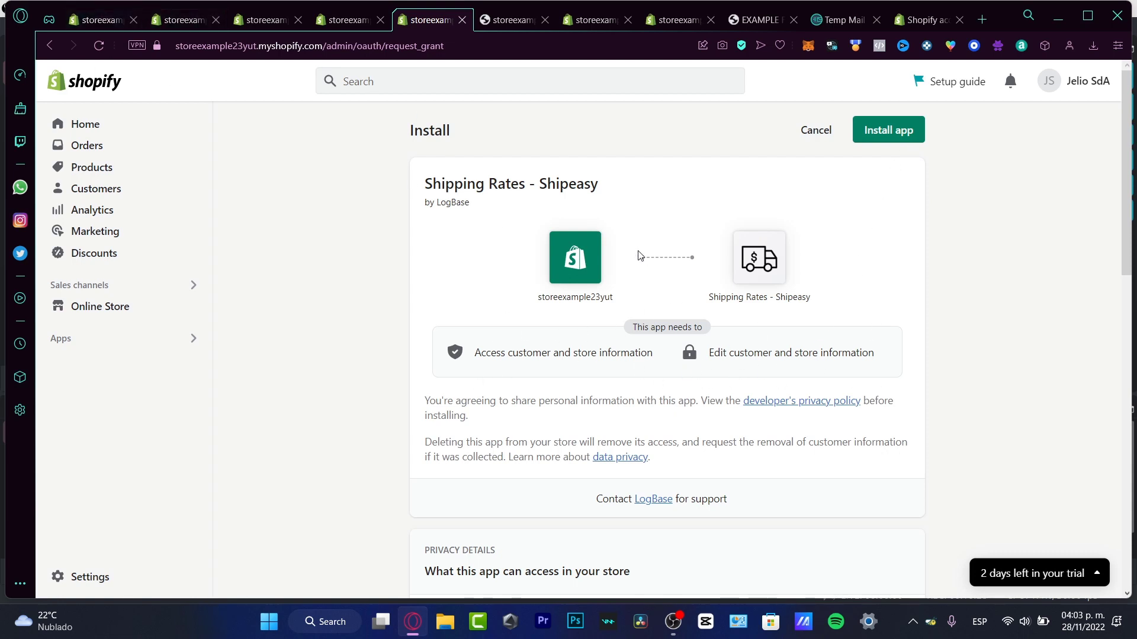
pyautogui.click(893, 130)
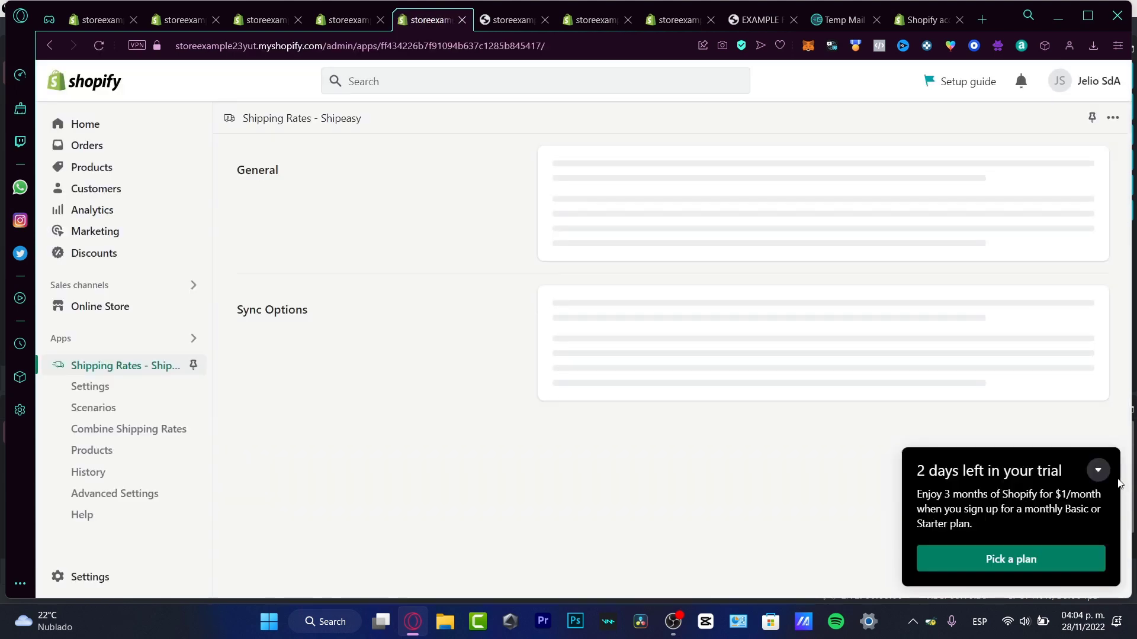
# Dismiss the trial reminder and wait on Shipeasy's welcome page until products finish syncing
pyautogui.click(1097, 470)
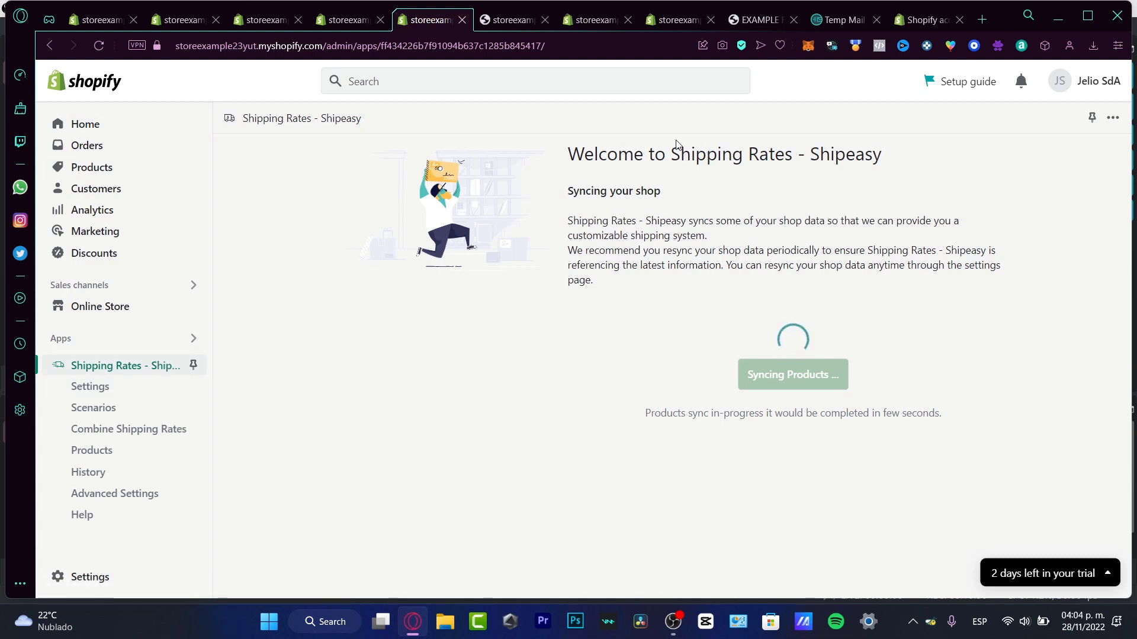
pyautogui.moveTo(671, 147); pyautogui.dragTo(884, 151)
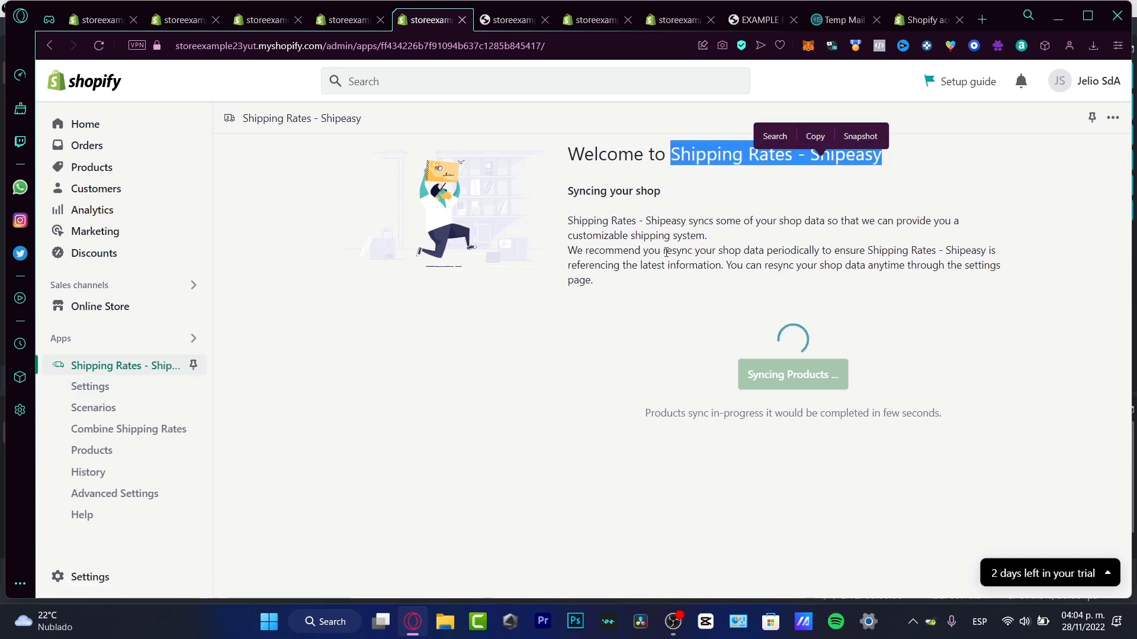
pyautogui.click(628, 194)
pyautogui.moveTo(628, 194); pyautogui.dragTo(661, 192)
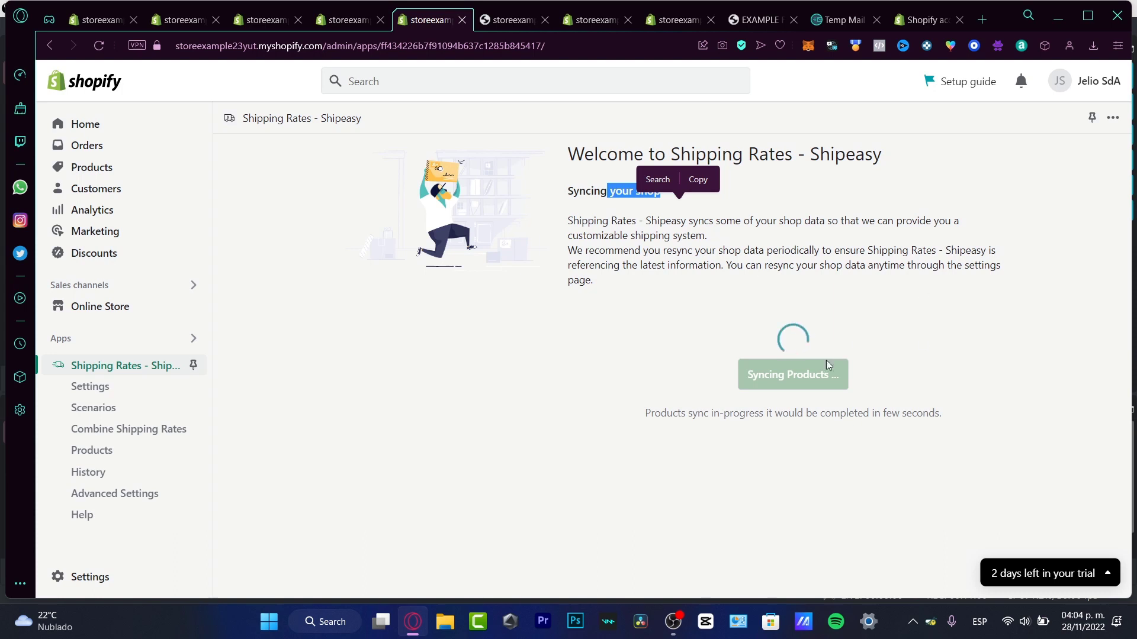
pyautogui.click(687, 281)
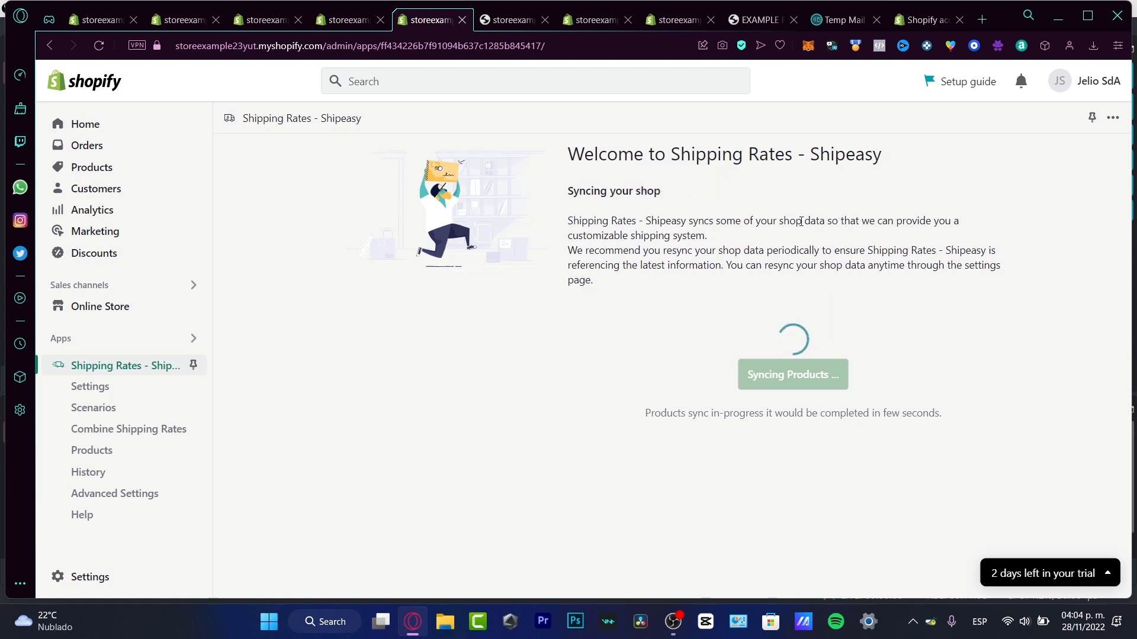
pyautogui.click(957, 390)
pyautogui.click(784, 462)
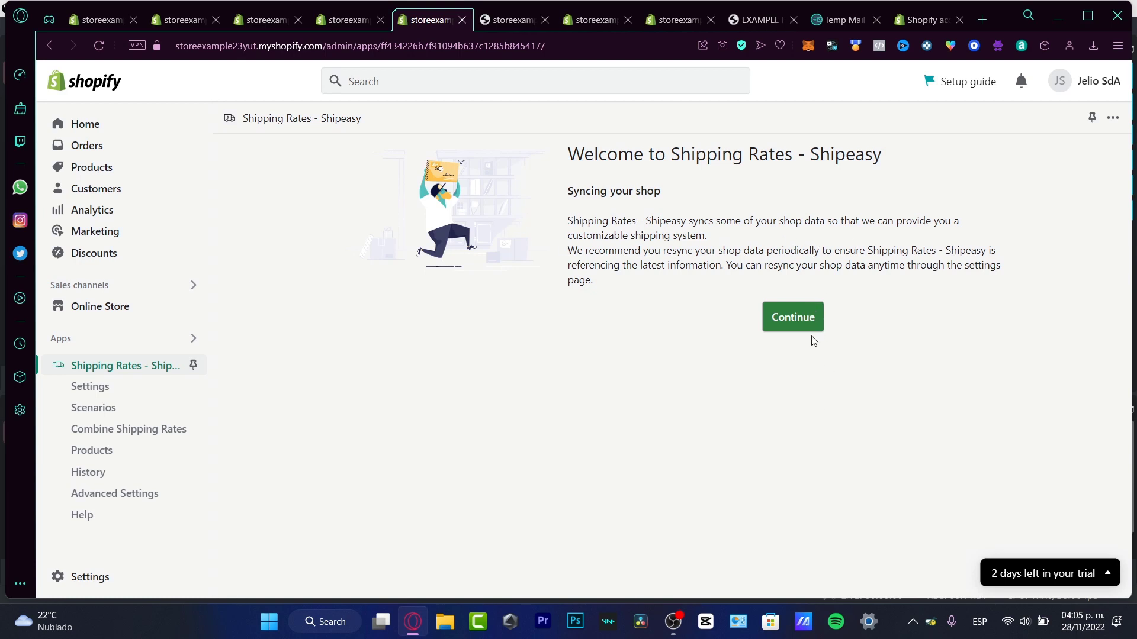
# Continue past the Shipeasy welcome page to the app's settings
pyautogui.click(787, 332)
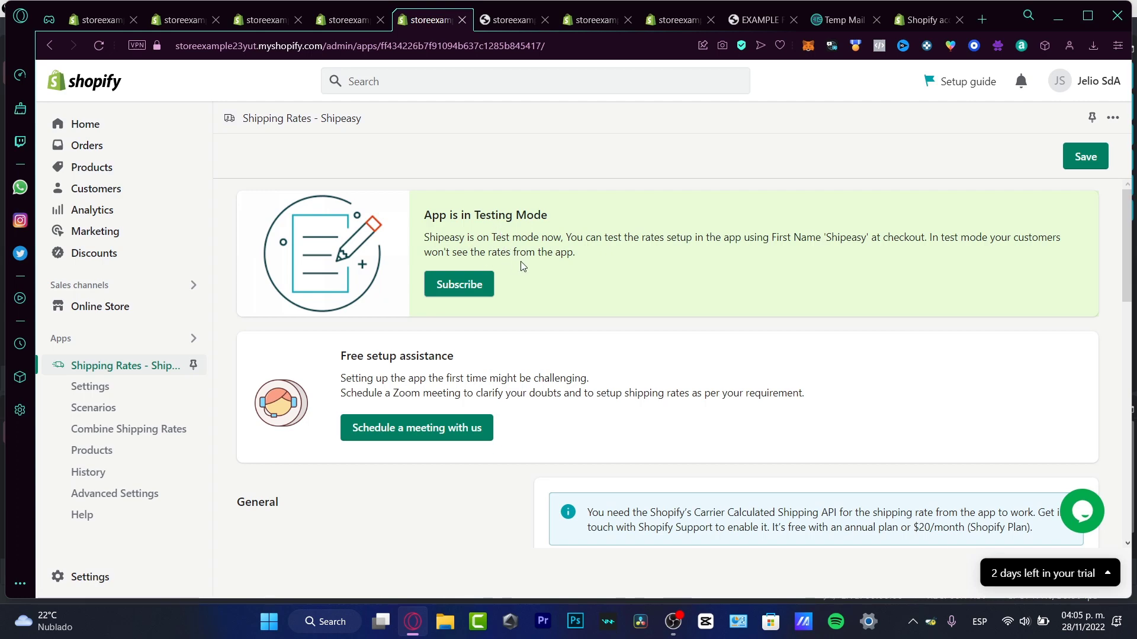
pyautogui.scroll(-3, 587, 281)
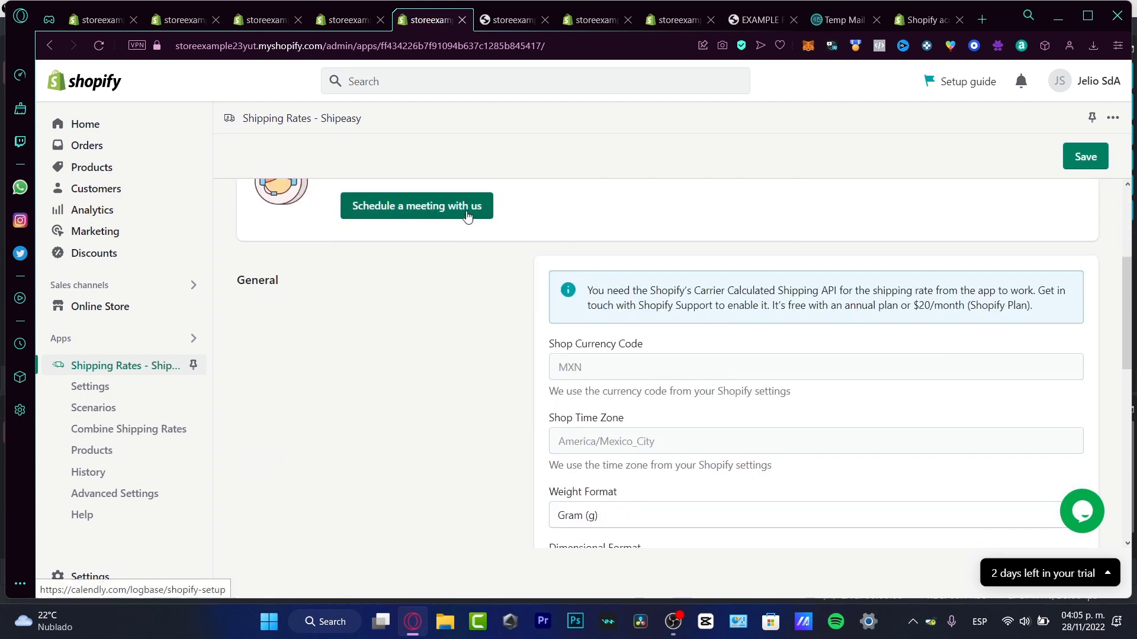
pyautogui.scroll(3, 449, 242)
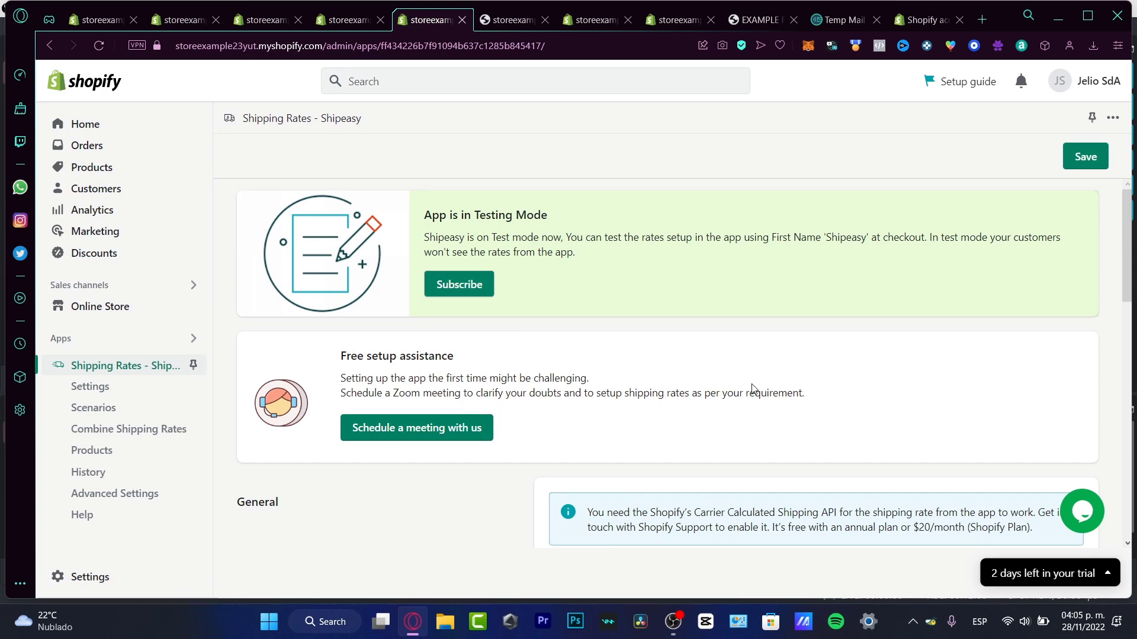
pyautogui.scroll(-3, 755, 391)
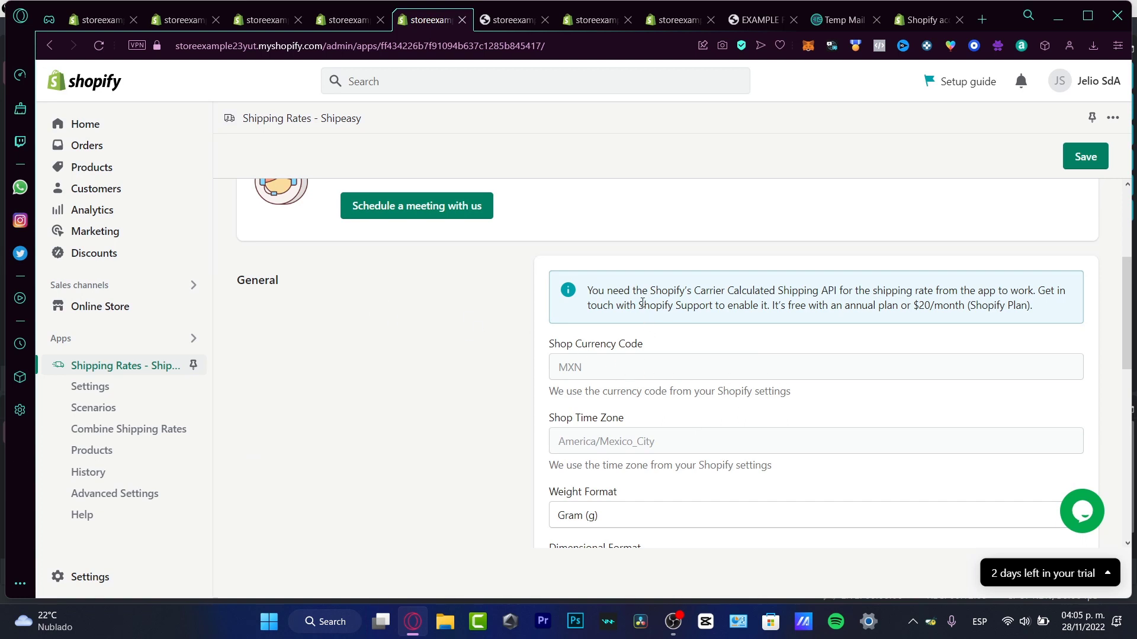
# Review the testing-mode carrier notice and the General shop defaults
pyautogui.moveTo(620, 289); pyautogui.dragTo(1073, 294)
pyautogui.click(740, 335)
pyautogui.moveTo(789, 305); pyautogui.dragTo(643, 305)
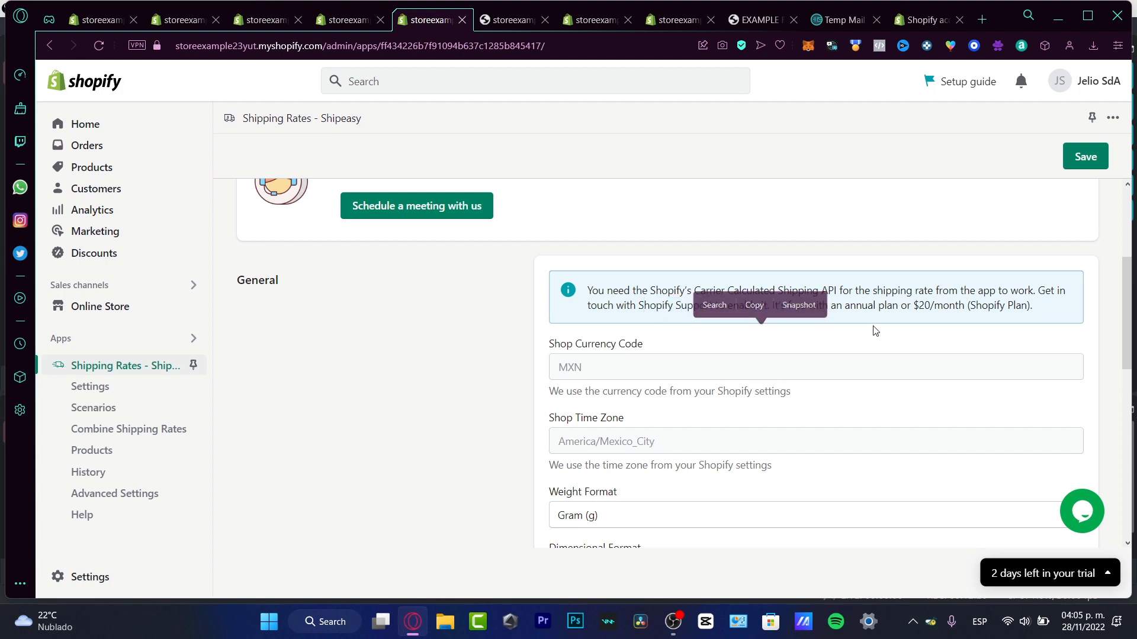
pyautogui.click(846, 339)
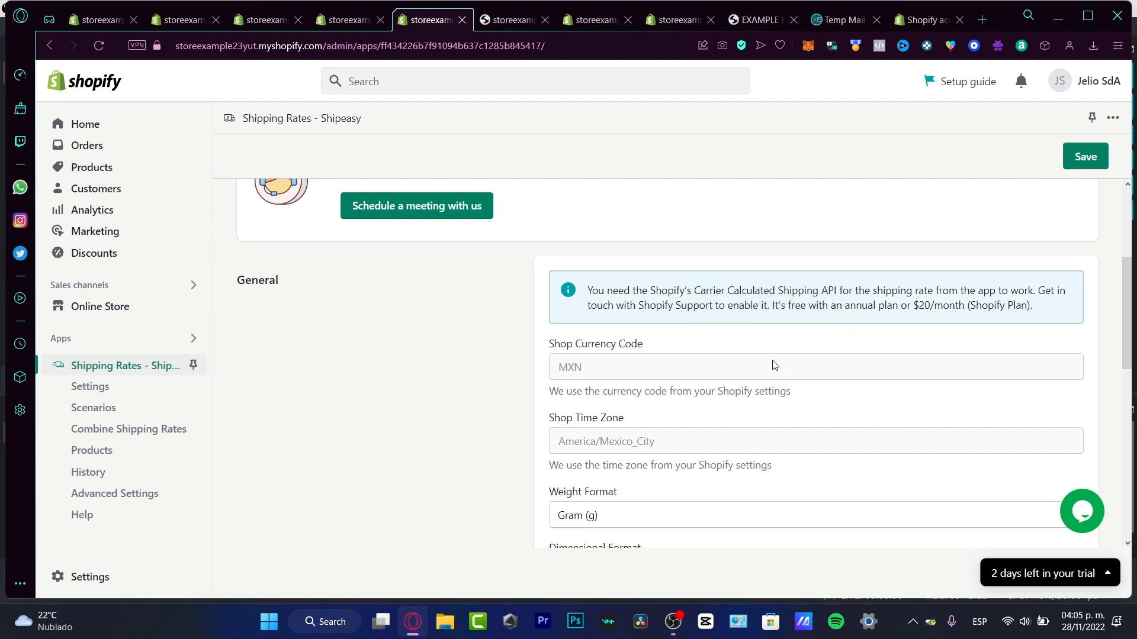
pyautogui.scroll(-4, 774, 365)
pyautogui.scroll(4, 682, 256)
# Set weight to Pound (lb), dimensions to Inches (in), distance to Miles, and show all rates
pyautogui.scroll(-4, 679, 444)
pyautogui.click(607, 295)
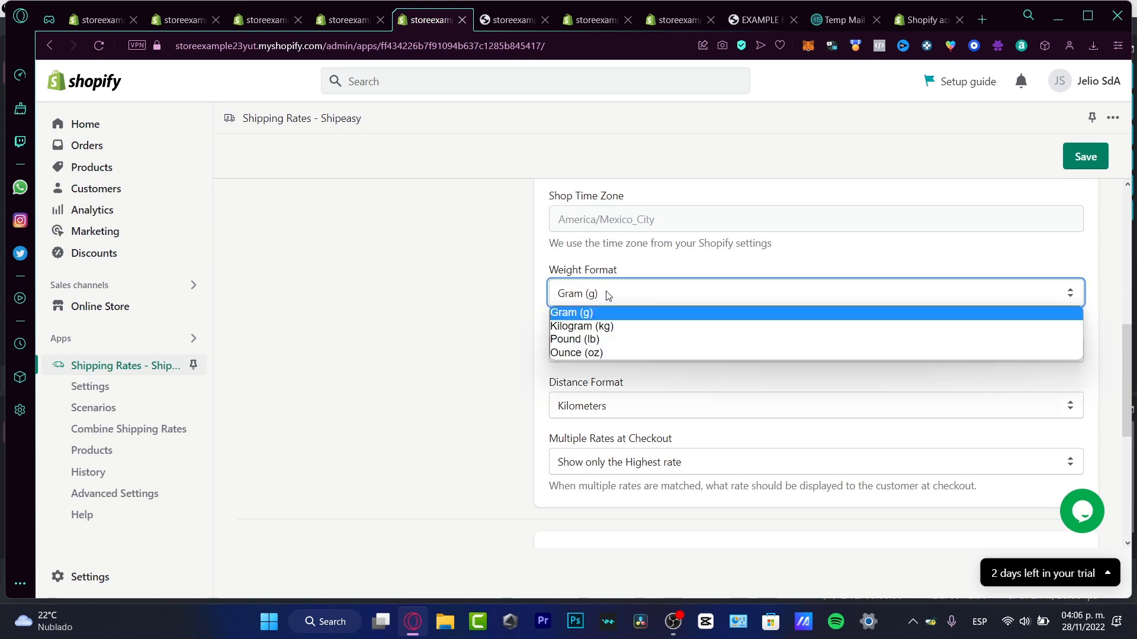
pyautogui.click(618, 340)
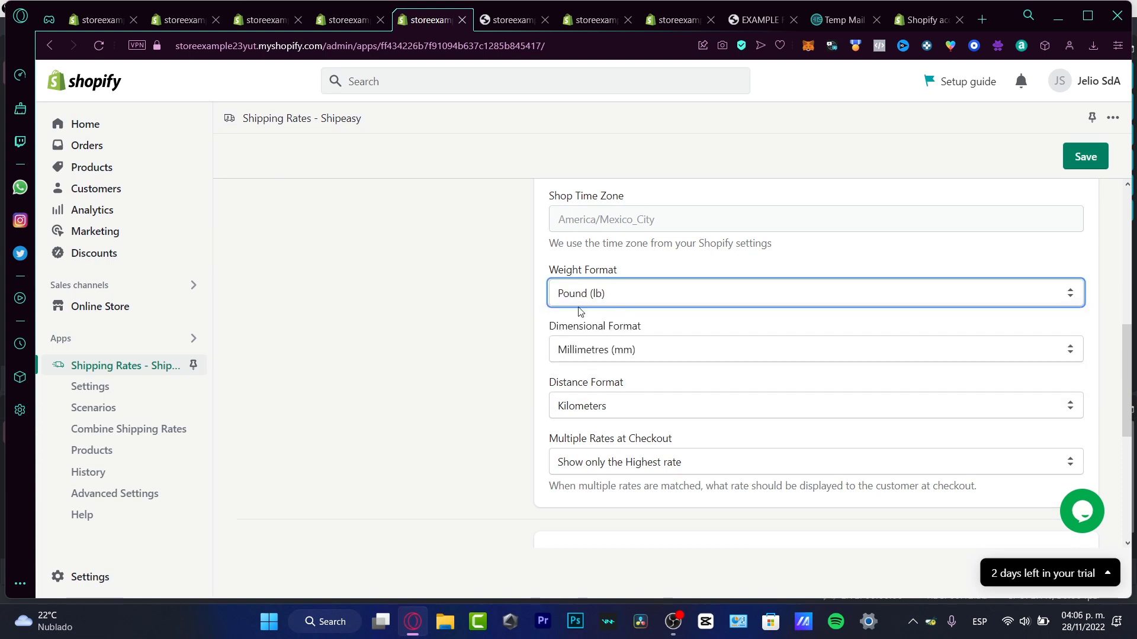
pyautogui.click(651, 357)
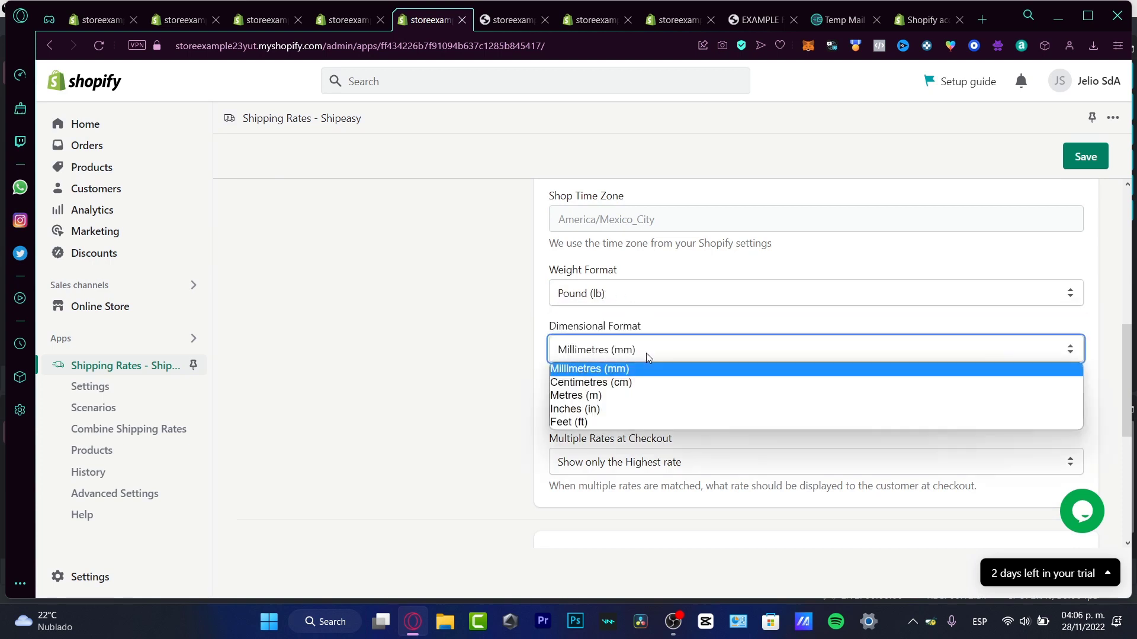
pyautogui.click(670, 409)
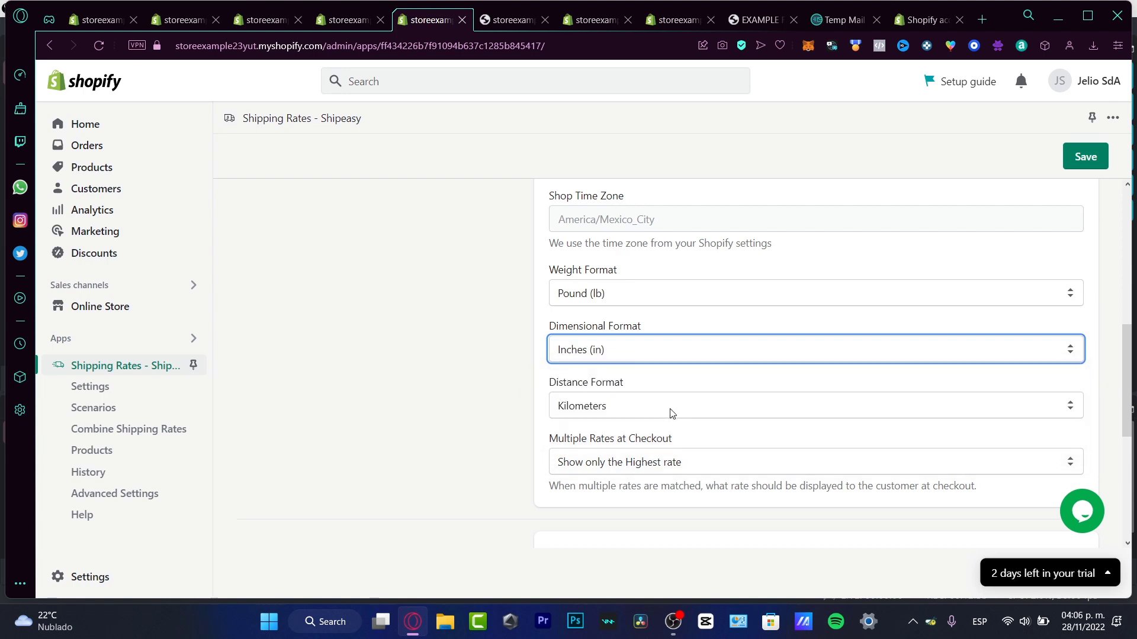
pyautogui.click(677, 409)
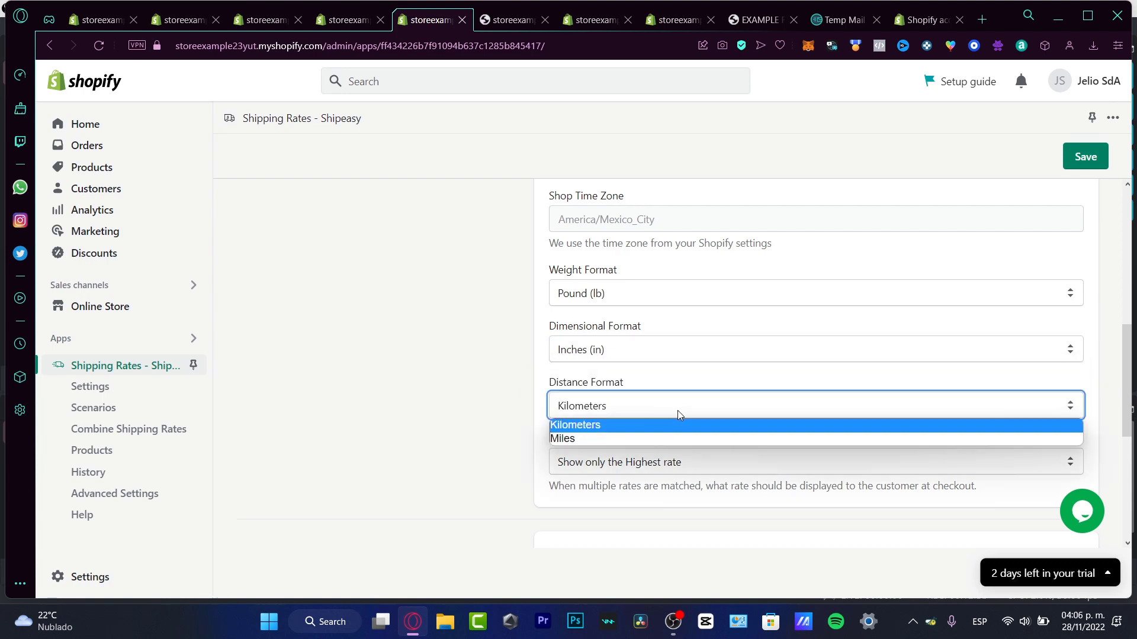
pyautogui.click(640, 437)
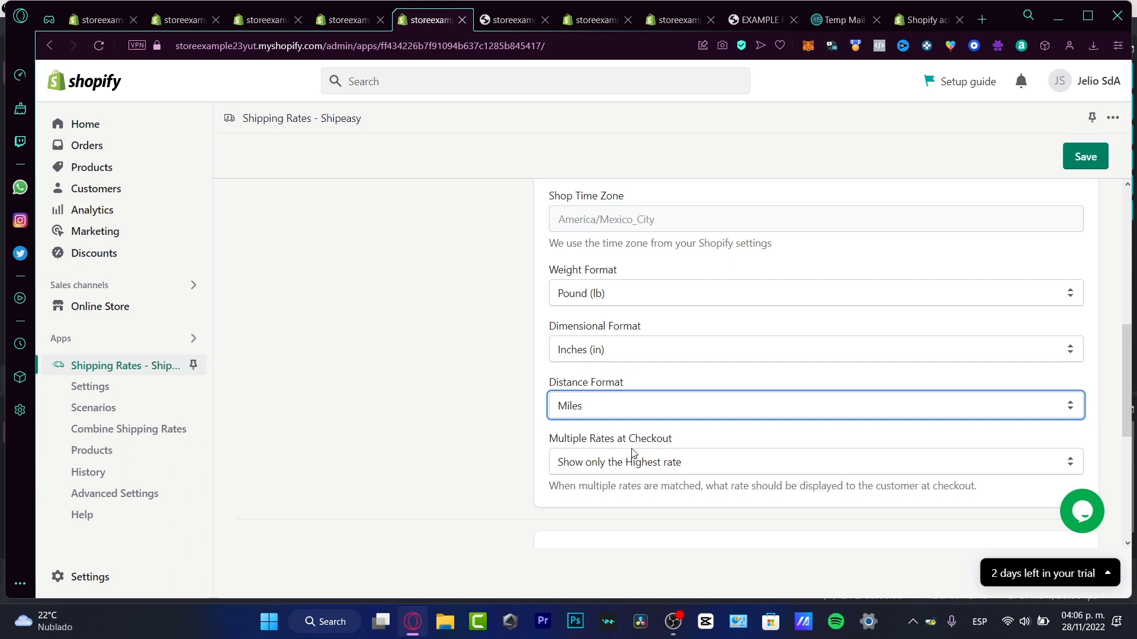
pyautogui.click(671, 462)
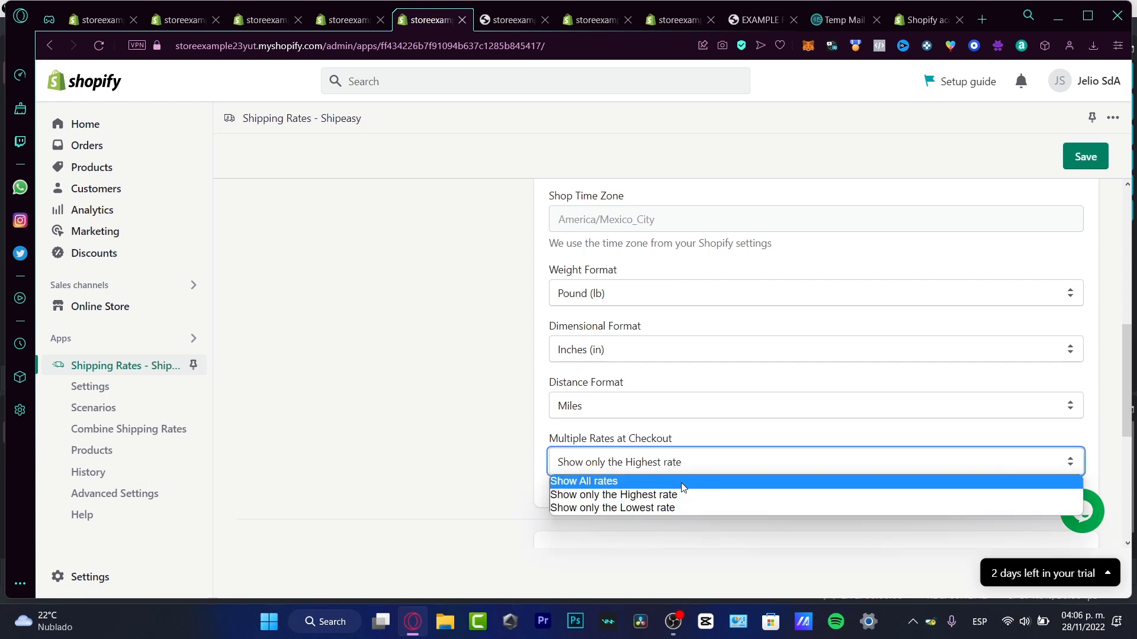
pyautogui.click(616, 481)
# Check the Shipping Zones sync details and save the Shipeasy settings
pyautogui.scroll(-3, 893, 483)
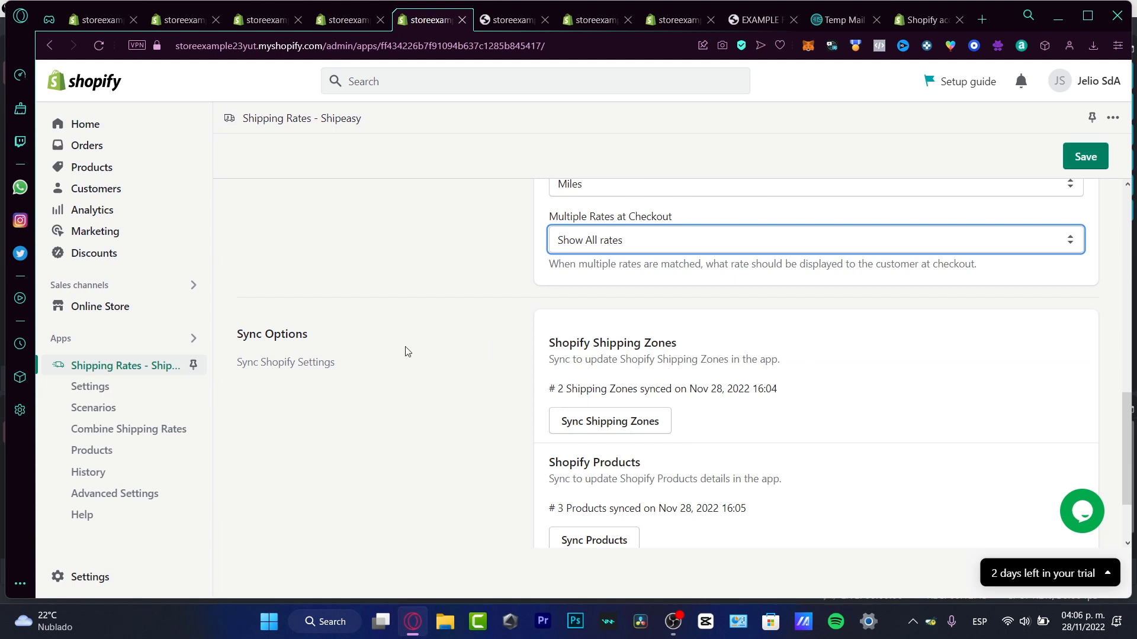
pyautogui.moveTo(311, 335); pyautogui.dragTo(243, 335)
pyautogui.scroll(-2, 534, 327)
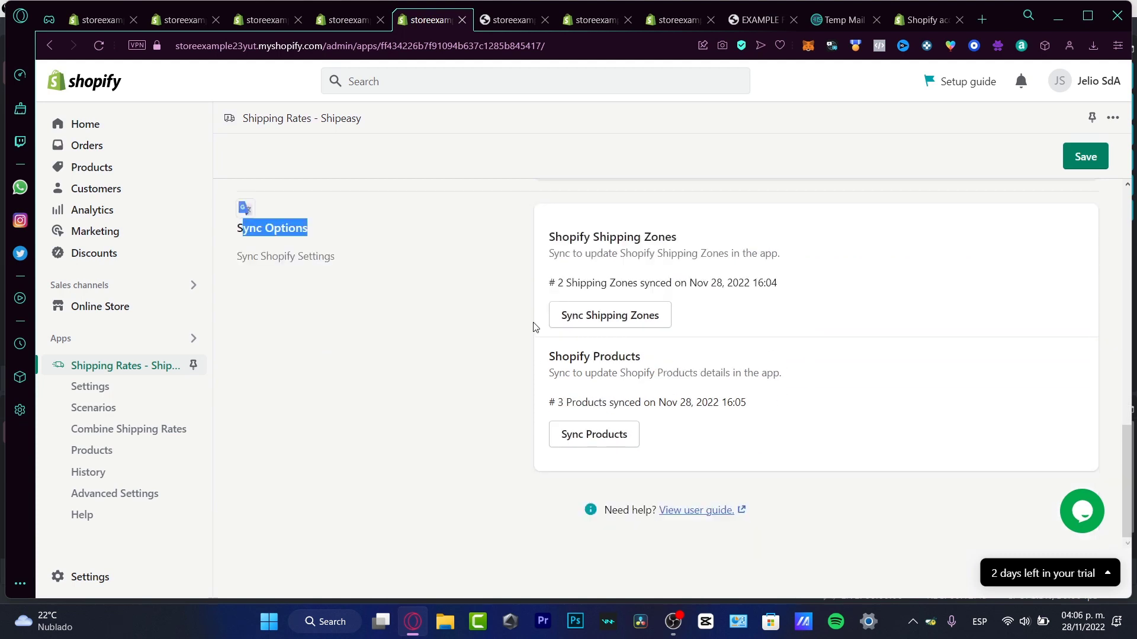
pyautogui.moveTo(572, 238); pyautogui.dragTo(686, 254)
pyautogui.moveTo(566, 285); pyautogui.dragTo(775, 301)
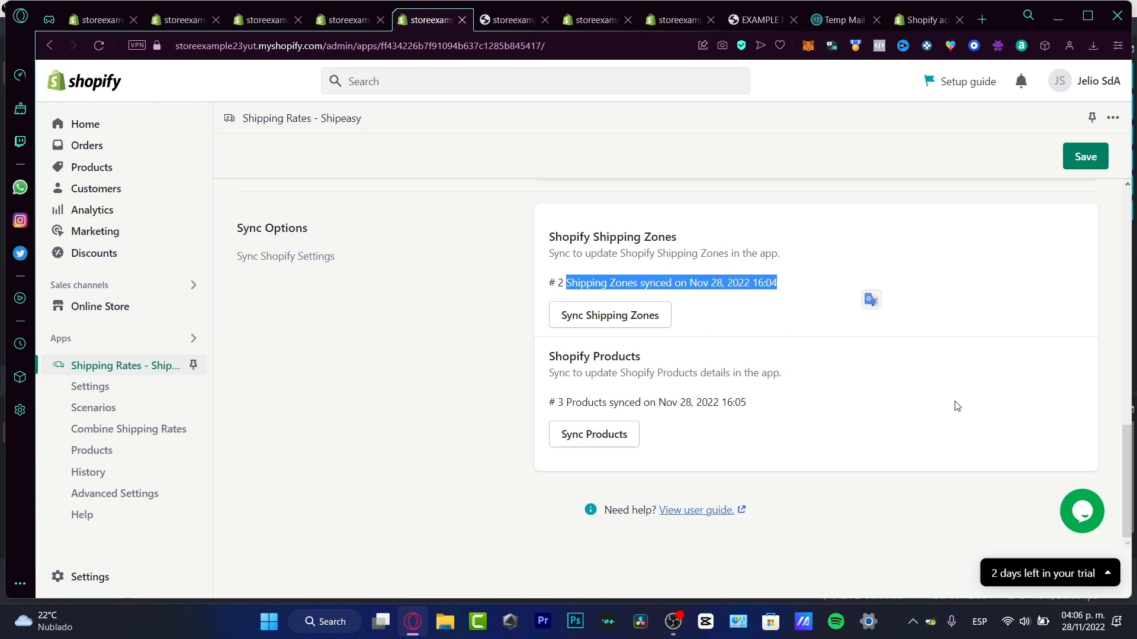
pyautogui.click(1093, 156)
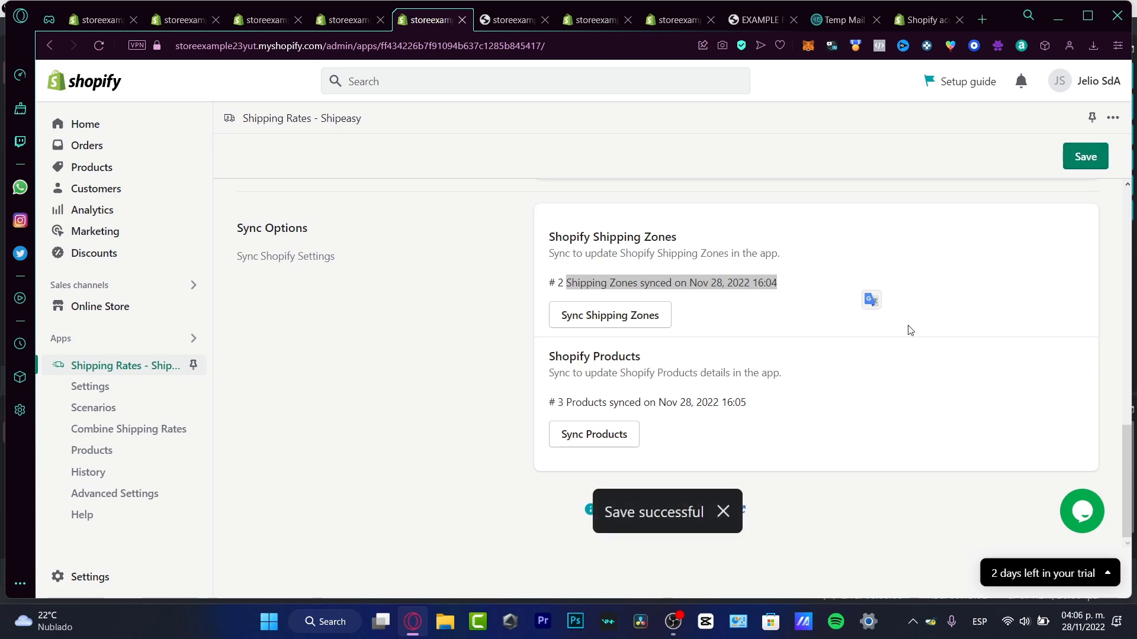
pyautogui.scroll(1, 934, 376)
pyautogui.scroll(-1, 939, 380)
pyautogui.scroll(15, 942, 383)
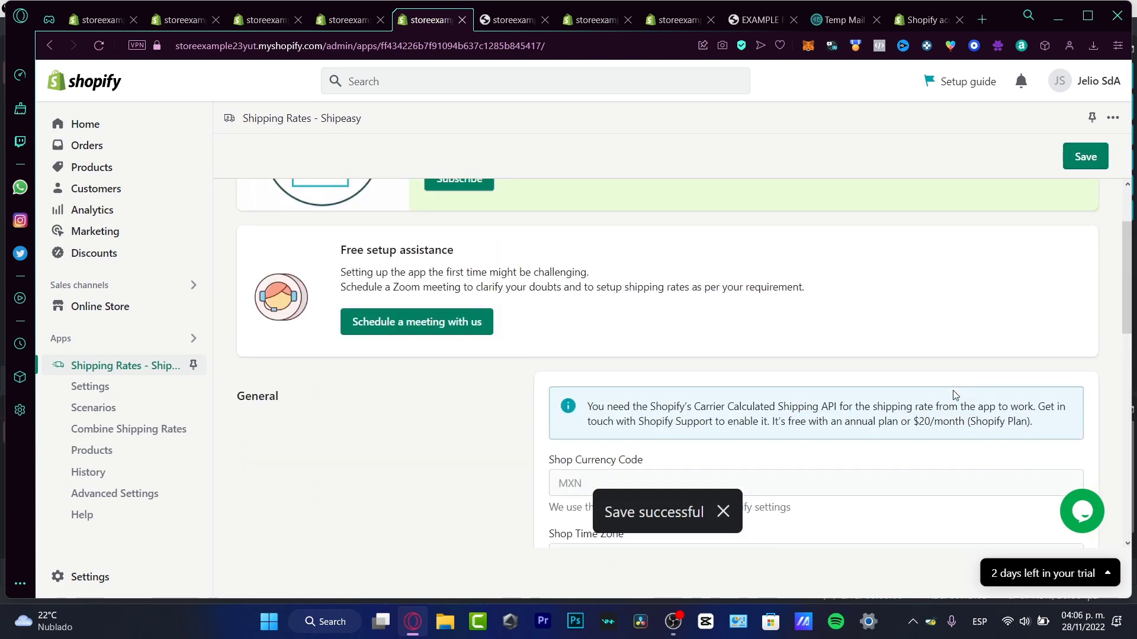
pyautogui.moveTo(820, 407); pyautogui.dragTo(841, 406)
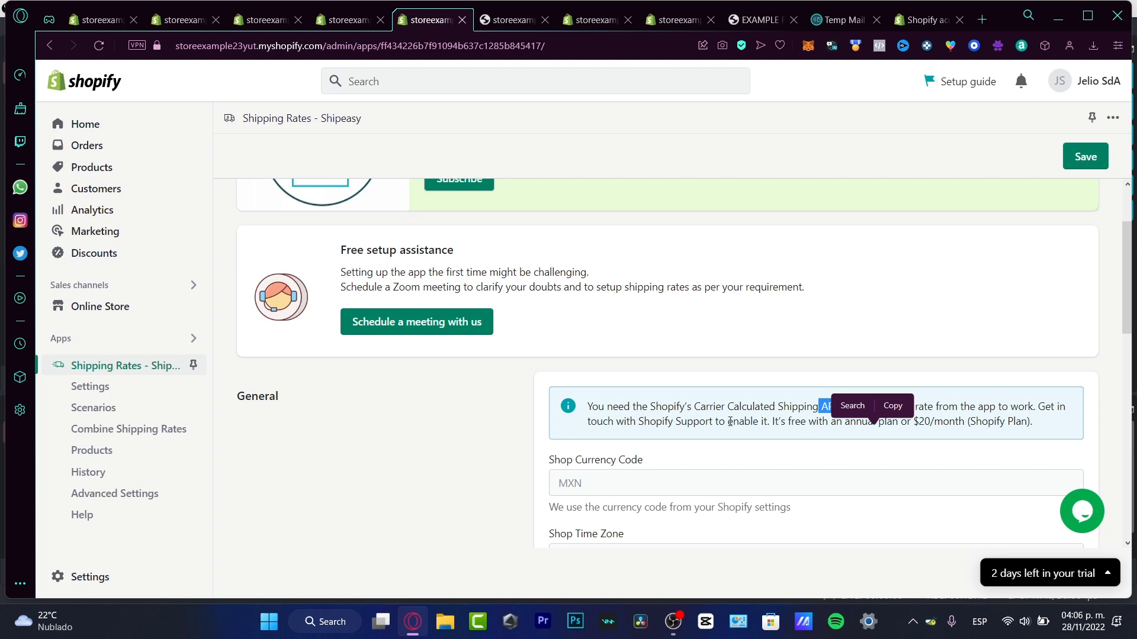
# Add a new Shipeasy shipping scenario named 1 sale on USA
pyautogui.click(105, 392)
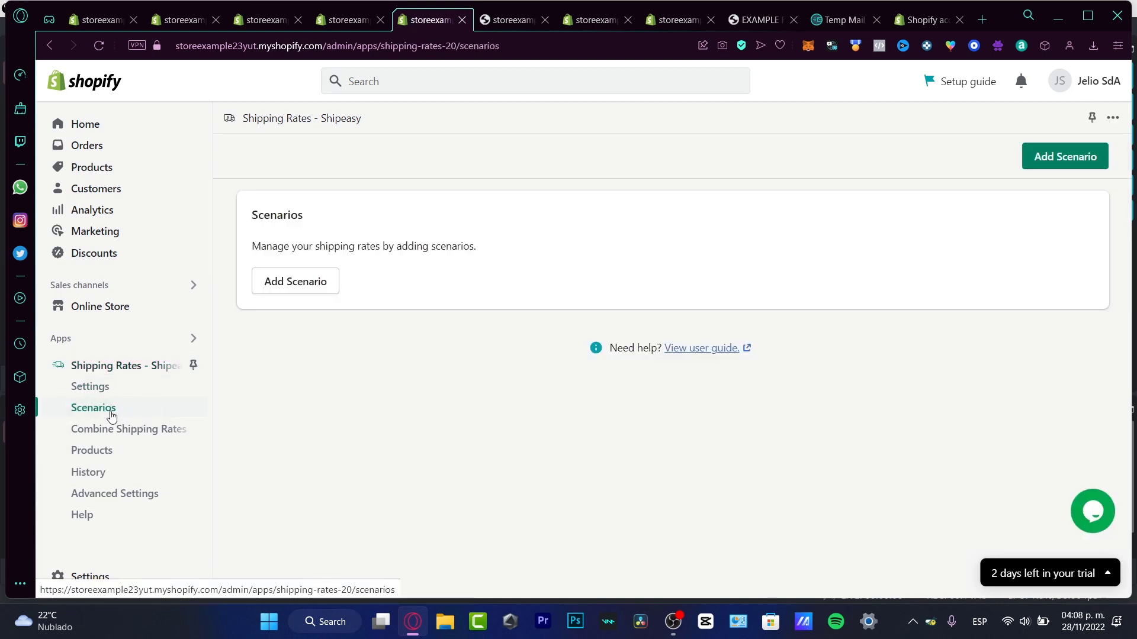
pyautogui.click(276, 301)
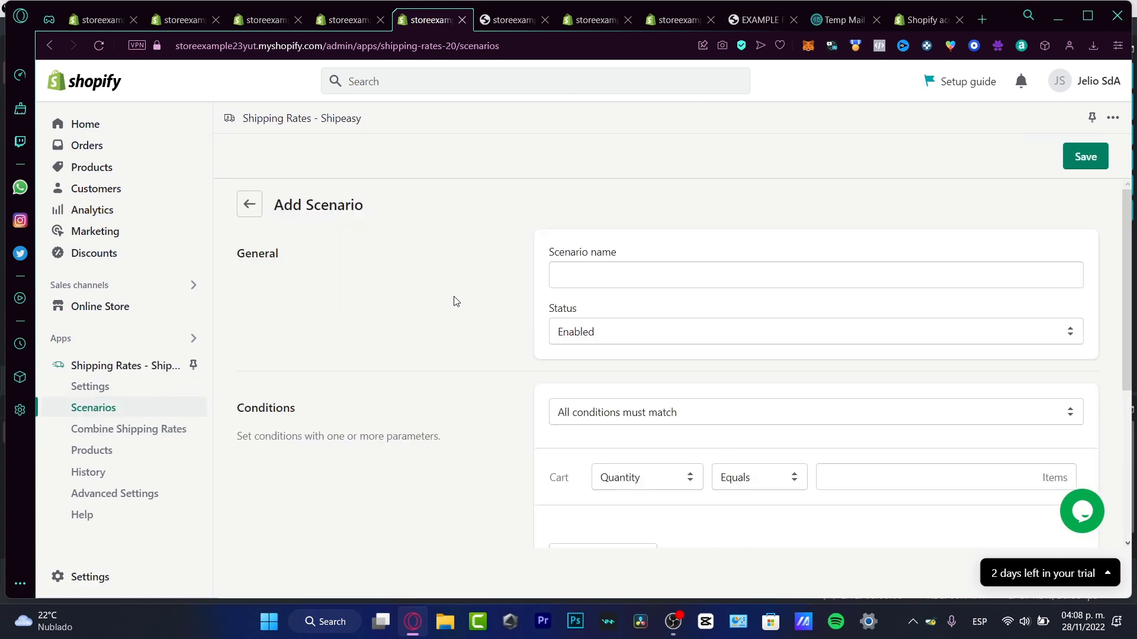
pyautogui.scroll(-4, 510, 403)
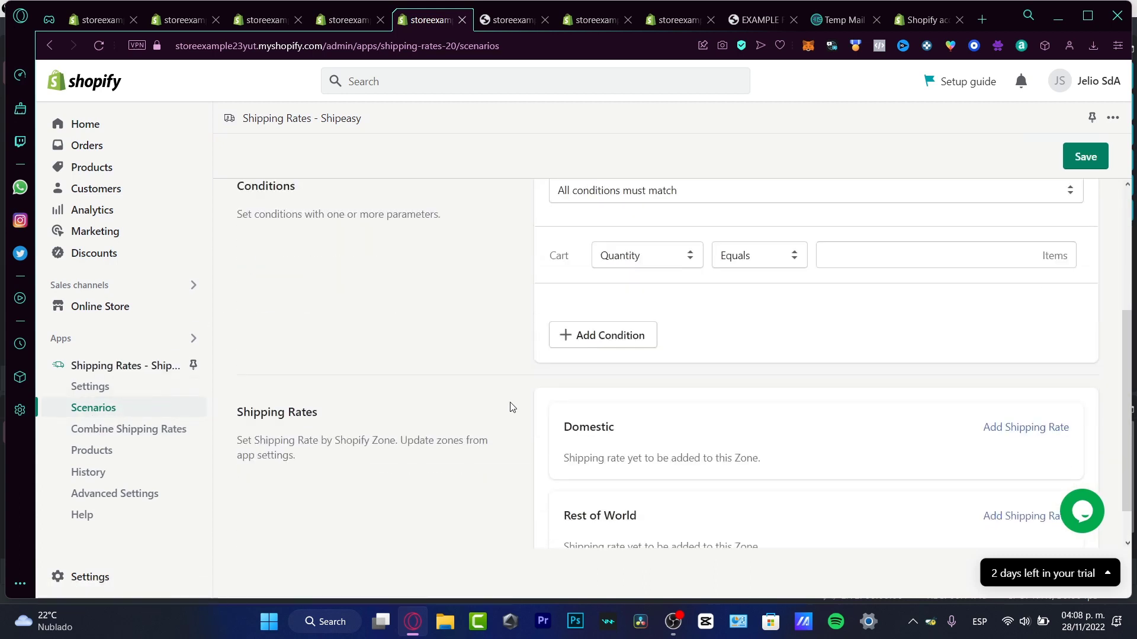
pyautogui.scroll(4, 510, 409)
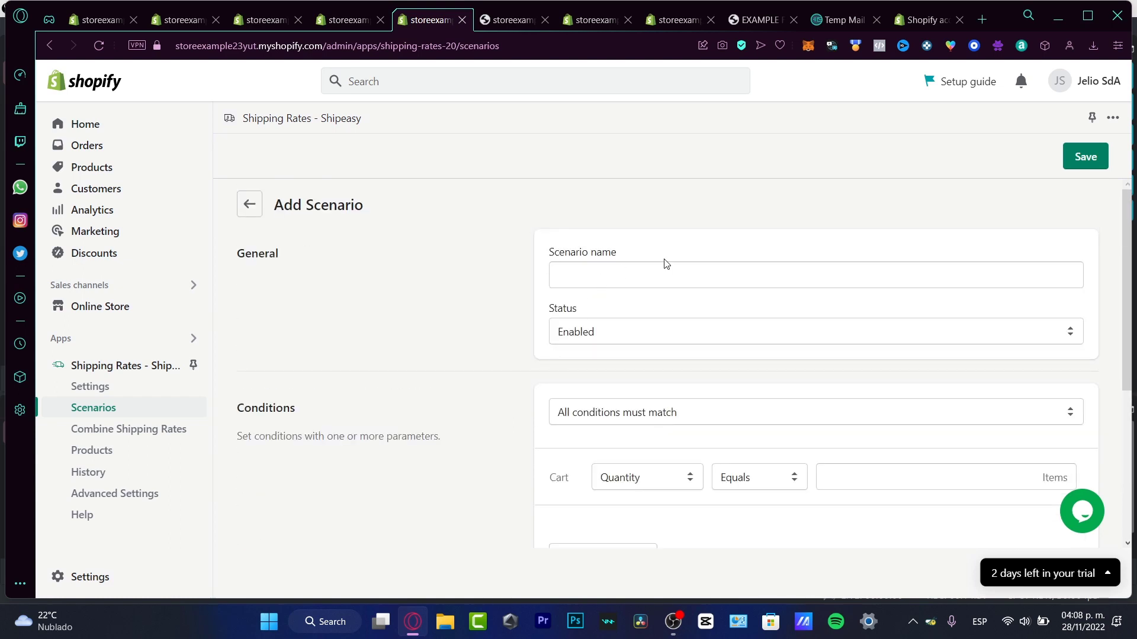
pyautogui.click(670, 279)
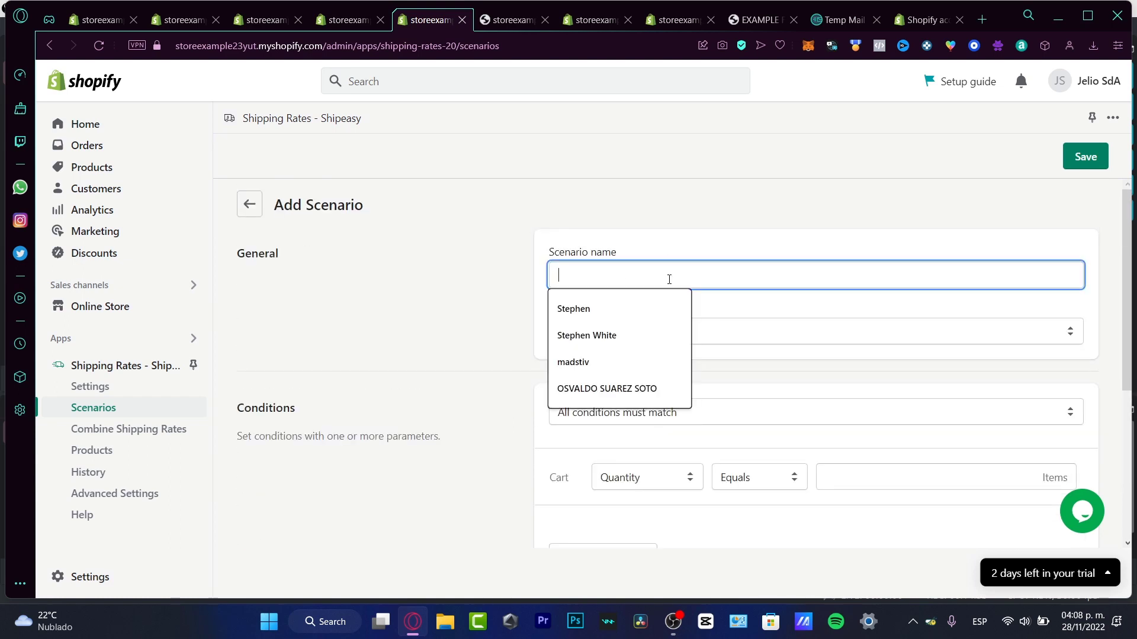
pyautogui.write('1 sale on USA')
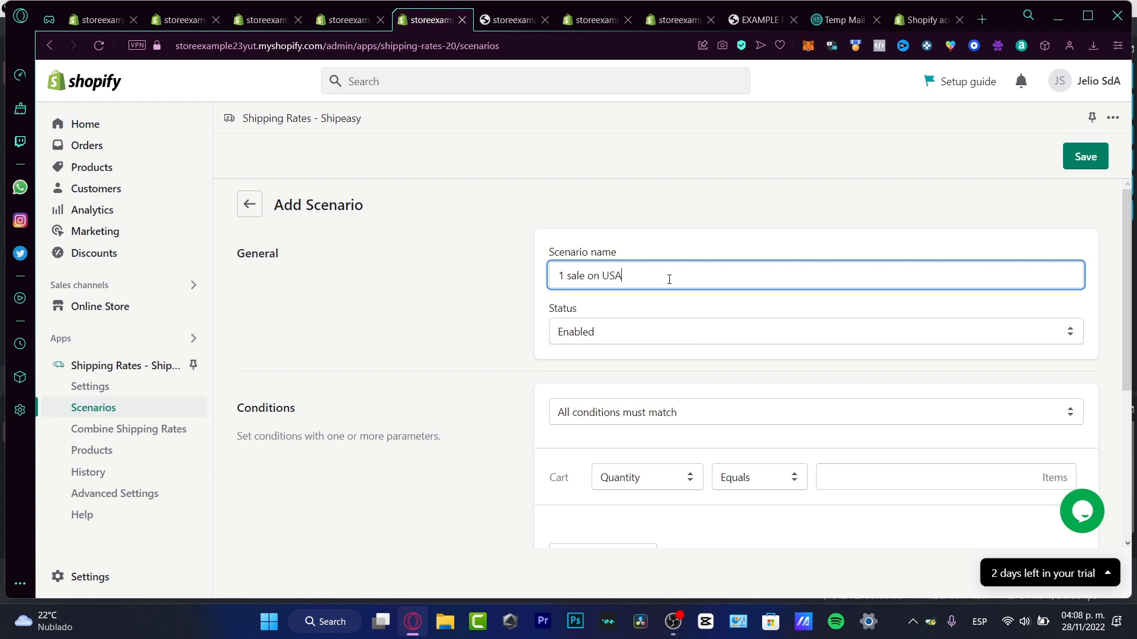
# Keep All conditions must match and set the cart Quantity condition to 22 items
pyautogui.click(731, 415)
pyautogui.click(714, 433)
pyautogui.scroll(-4, 733, 395)
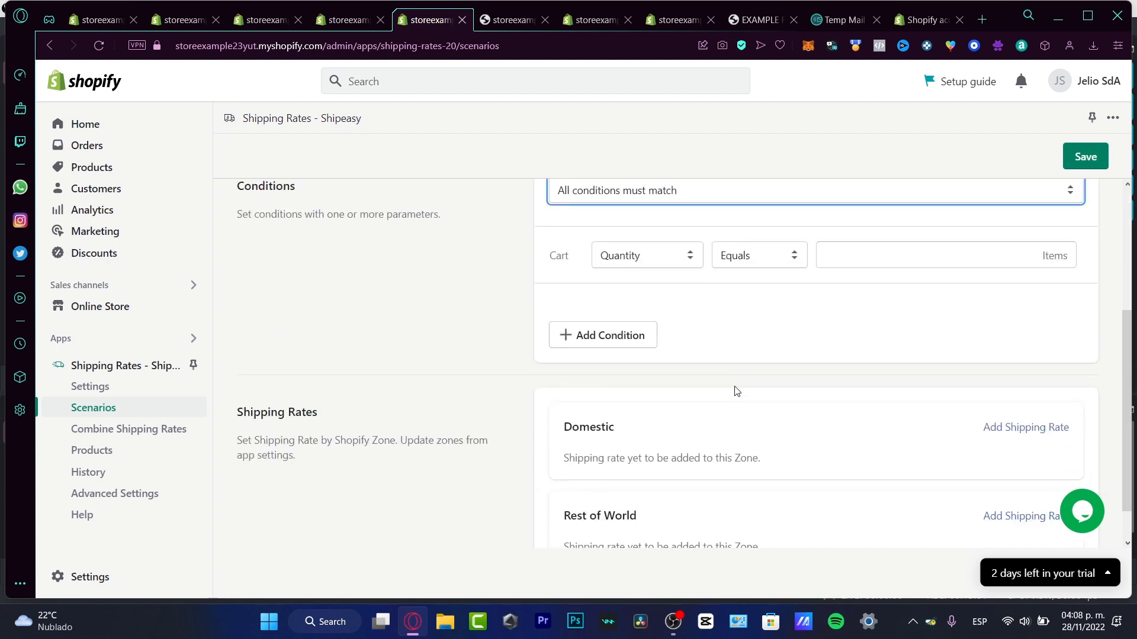
pyautogui.click(657, 255)
pyautogui.click(655, 301)
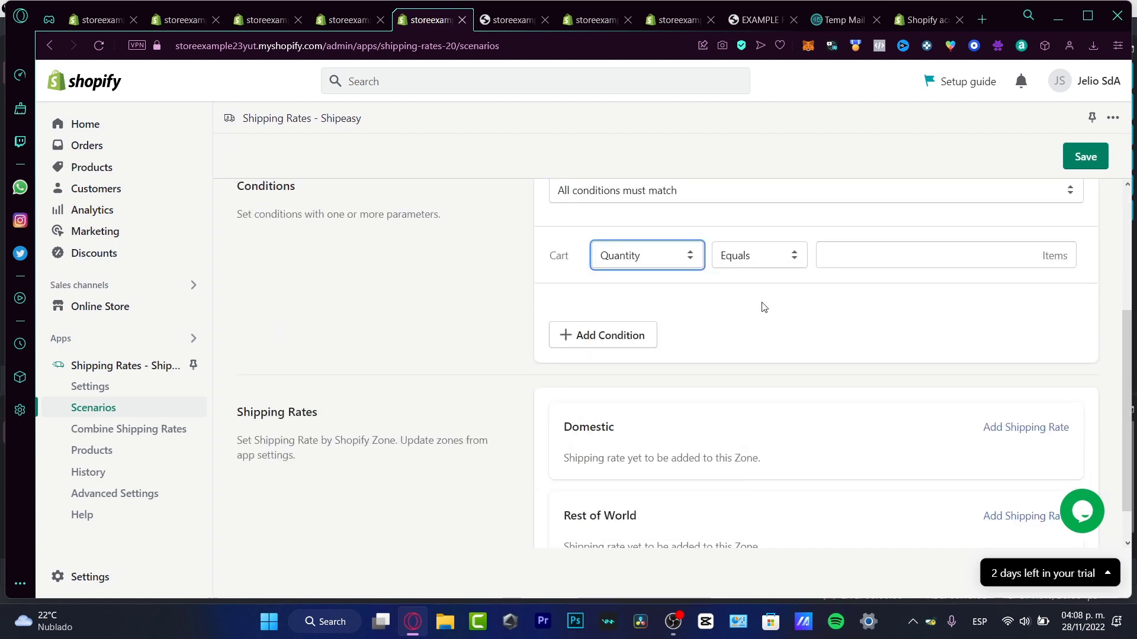
pyautogui.click(791, 264)
pyautogui.click(891, 259)
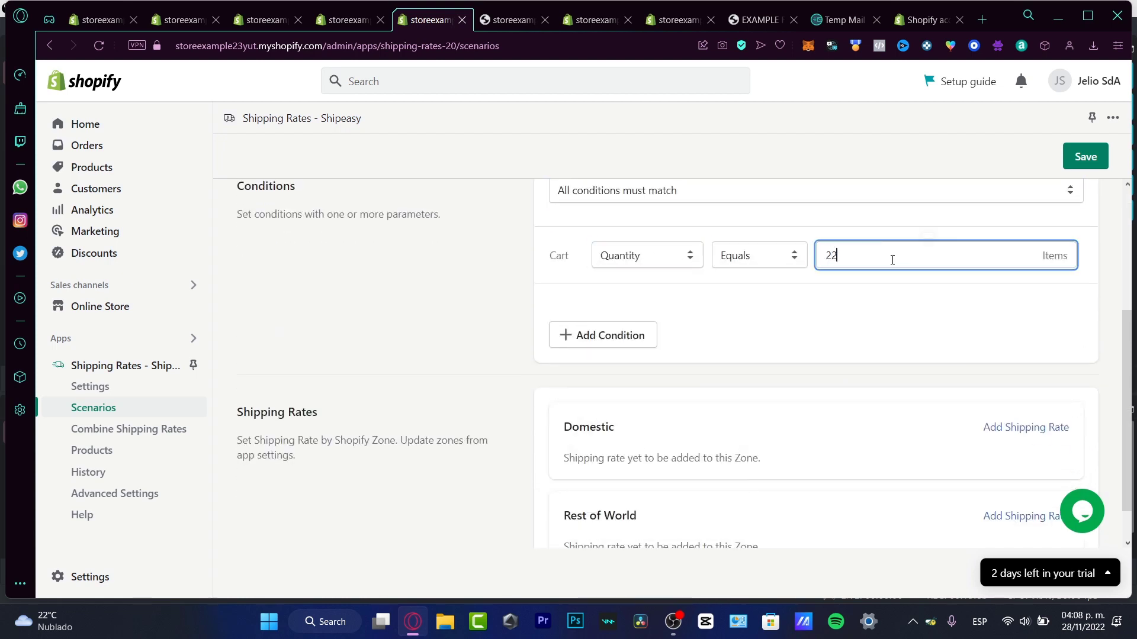
pyautogui.write('22')
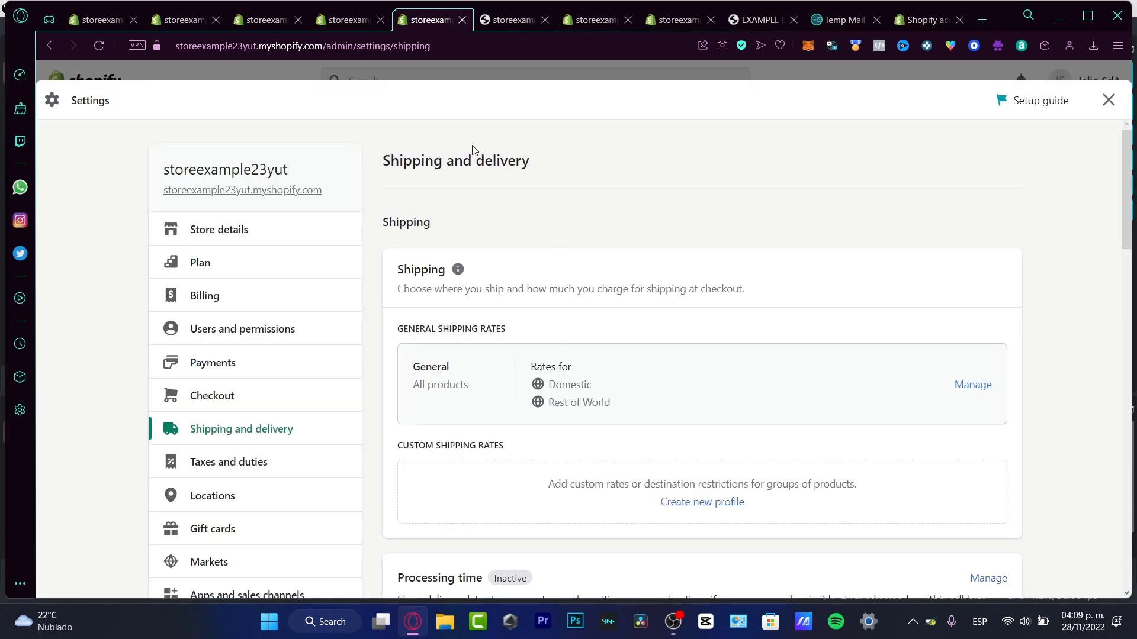
# Open the 'Learn more about shipping' help link in a new browser tab
pyautogui.moveTo(463, 158); pyautogui.dragTo(530, 161)
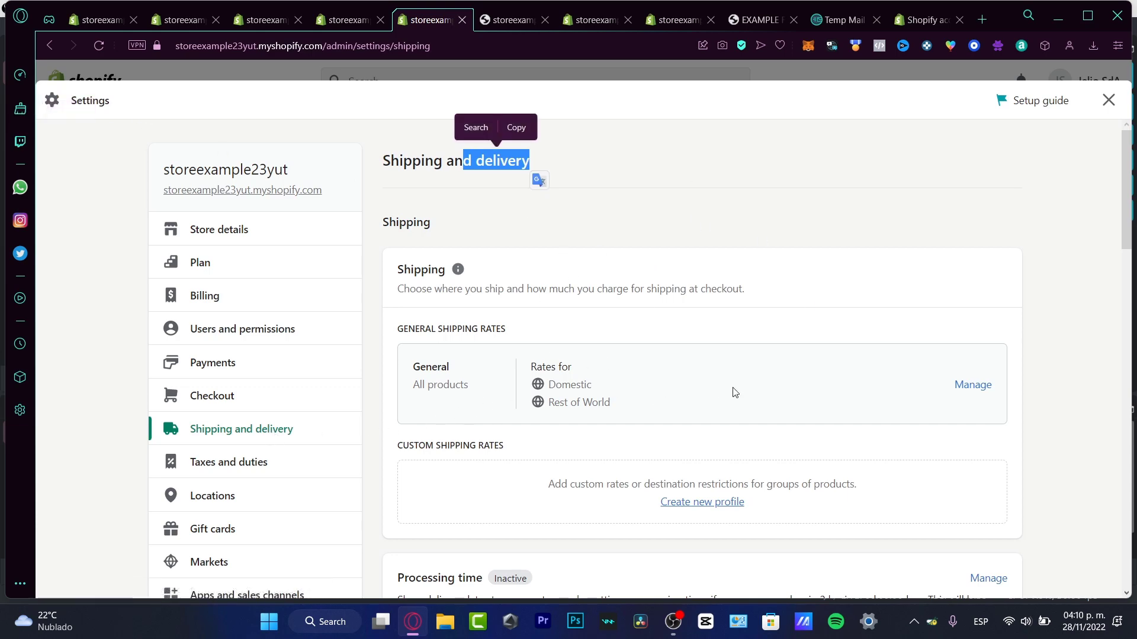
pyautogui.scroll(-10, 735, 392)
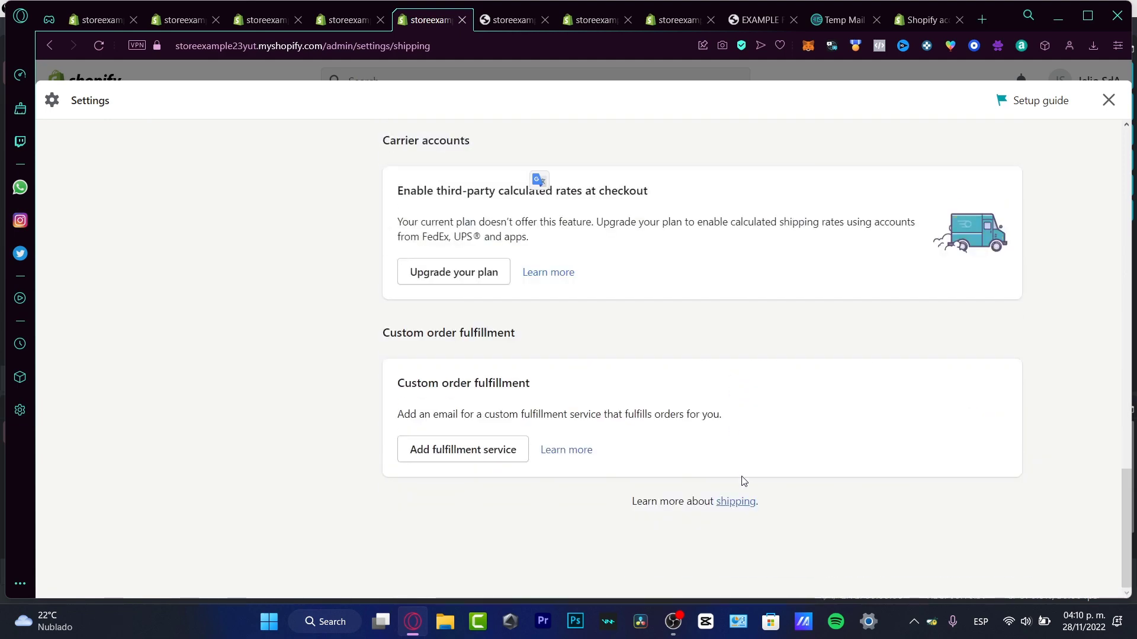
pyautogui.rightClick(734, 502)
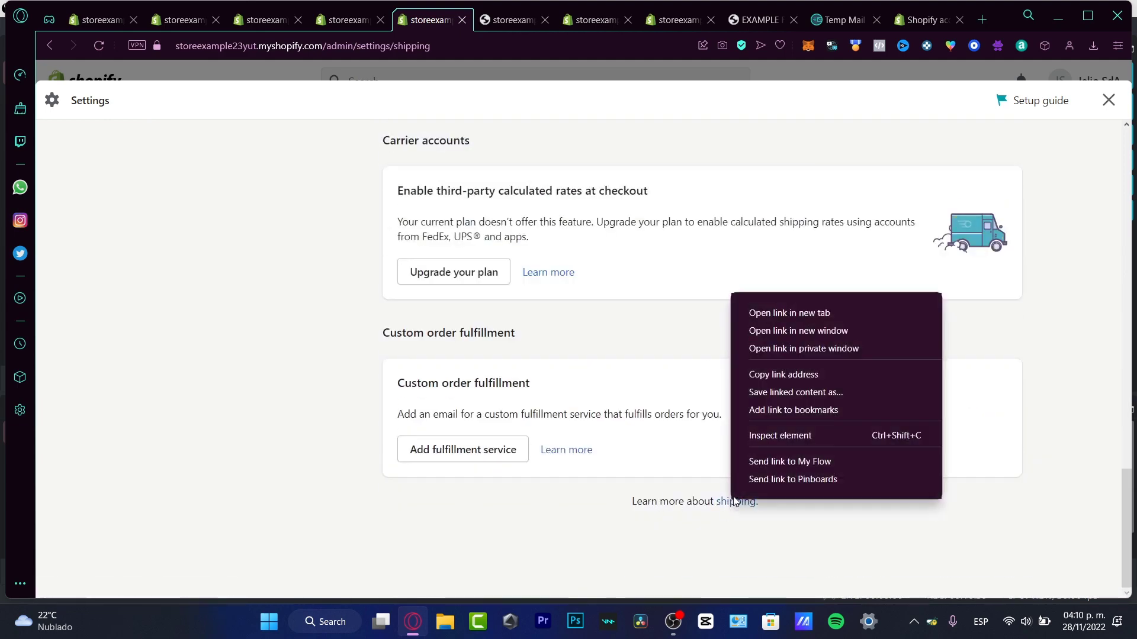
pyautogui.click(790, 313)
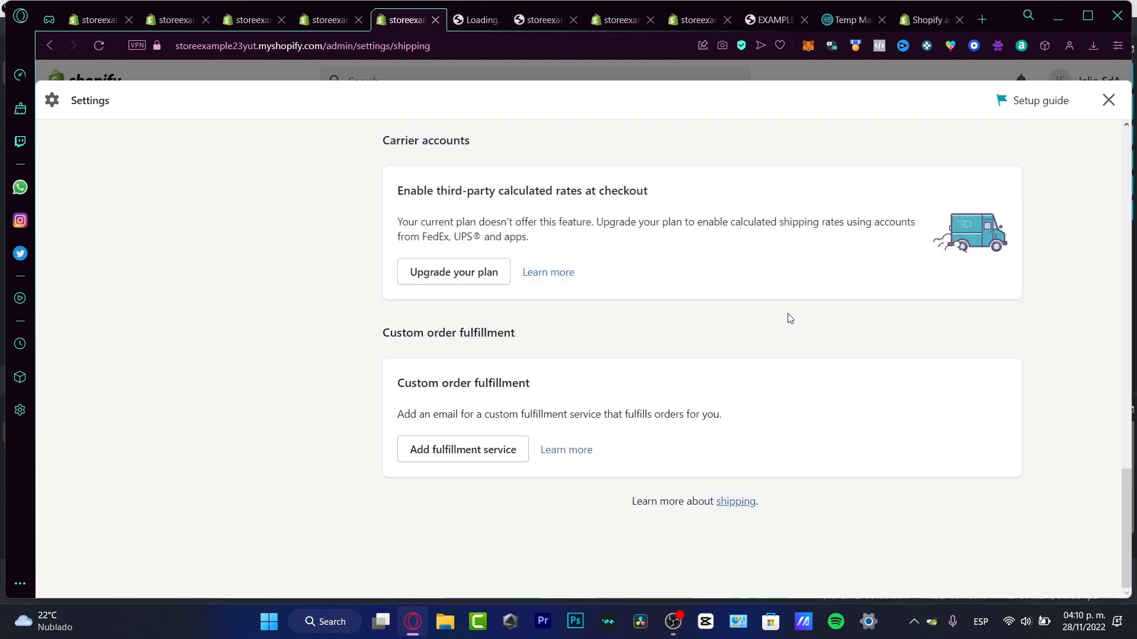
# Switch to the new Shipping tab and scroll through the Shipping and delivery help page
pyautogui.click(473, 27)
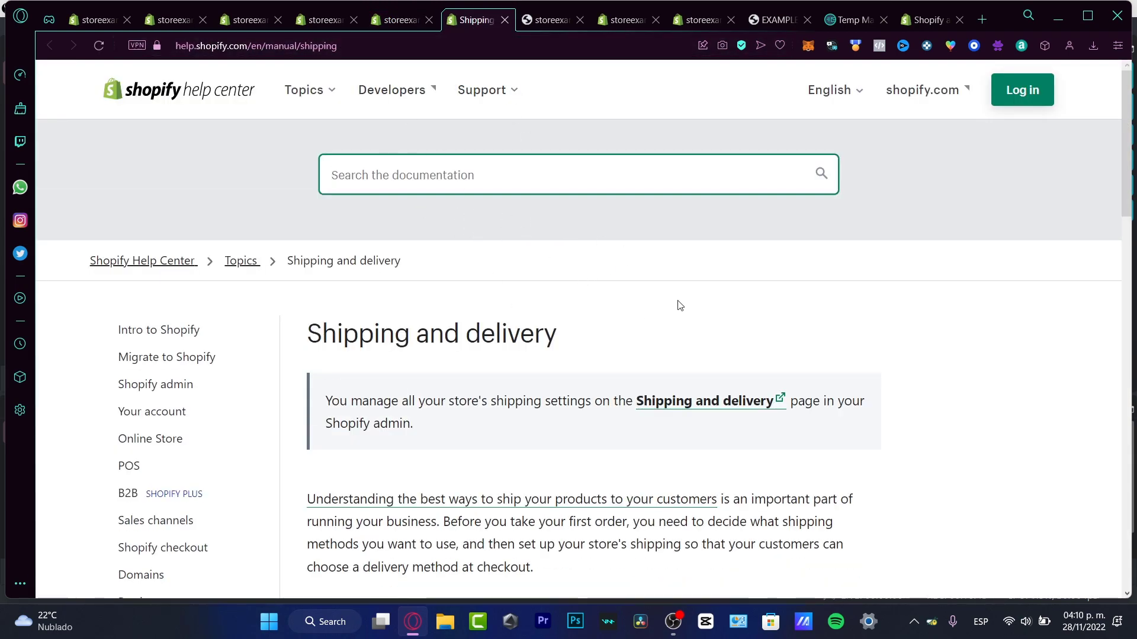
pyautogui.scroll(-4, 682, 308)
pyautogui.scroll(-4, 689, 314)
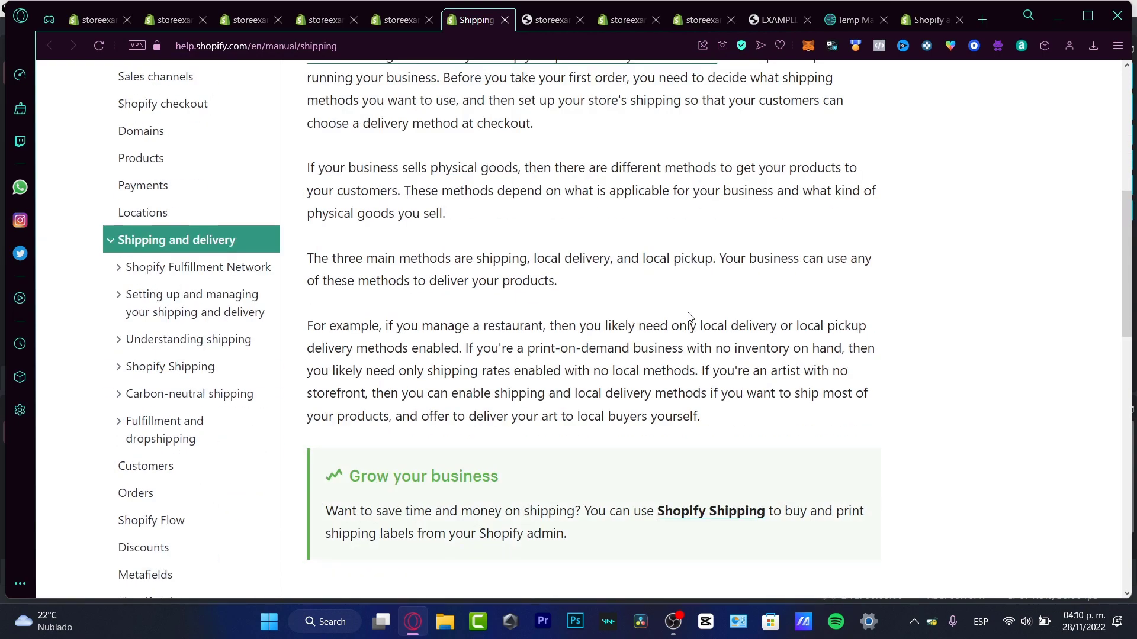
pyautogui.scroll(-4, 689, 317)
pyautogui.scroll(4, 597, 344)
# Open the Shopify Shipping article and scan its carriers-by-fulfillment-location table
pyautogui.click(169, 367)
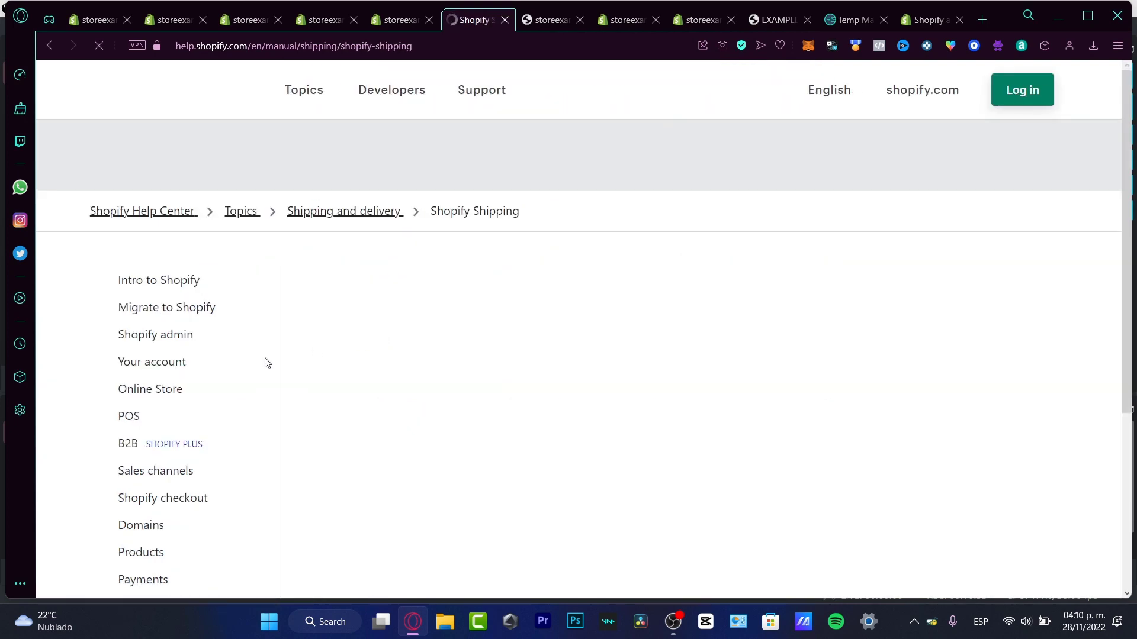
pyautogui.scroll(-8, 655, 411)
pyautogui.scroll(-1, 657, 411)
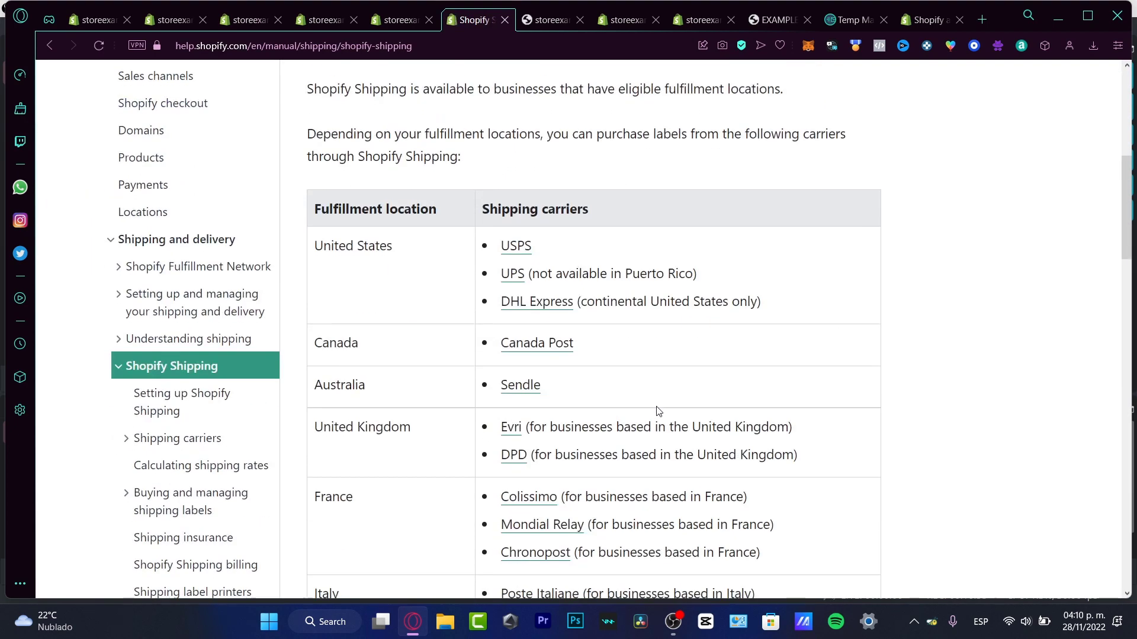
pyautogui.moveTo(490, 211); pyautogui.dragTo(588, 215)
pyautogui.moveTo(412, 250); pyautogui.dragTo(346, 247)
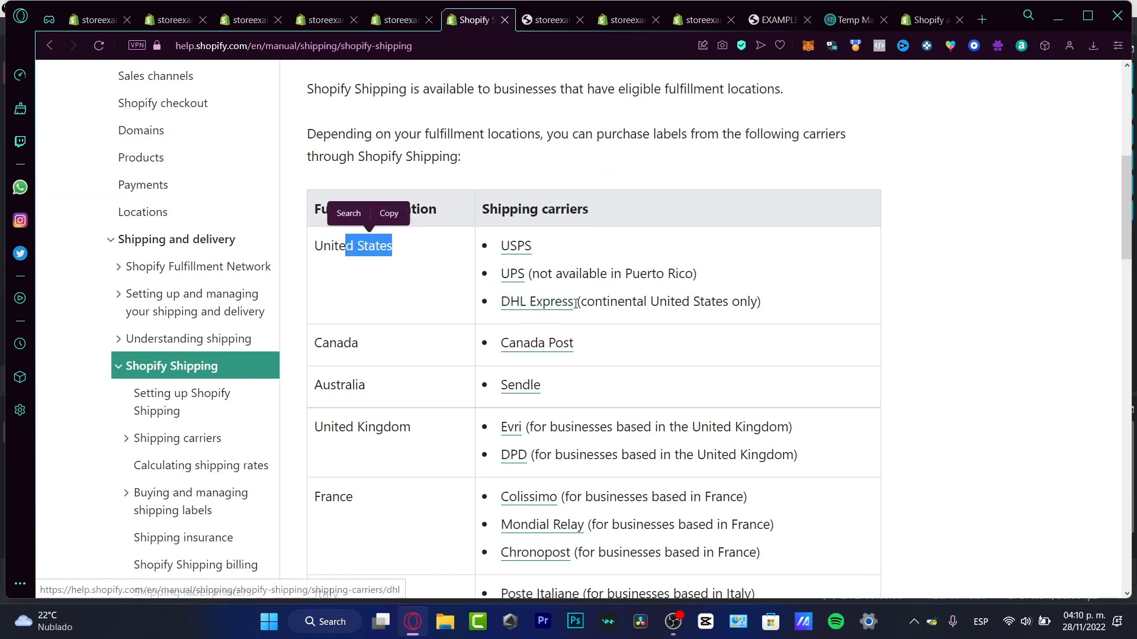
pyautogui.scroll(-4, 543, 325)
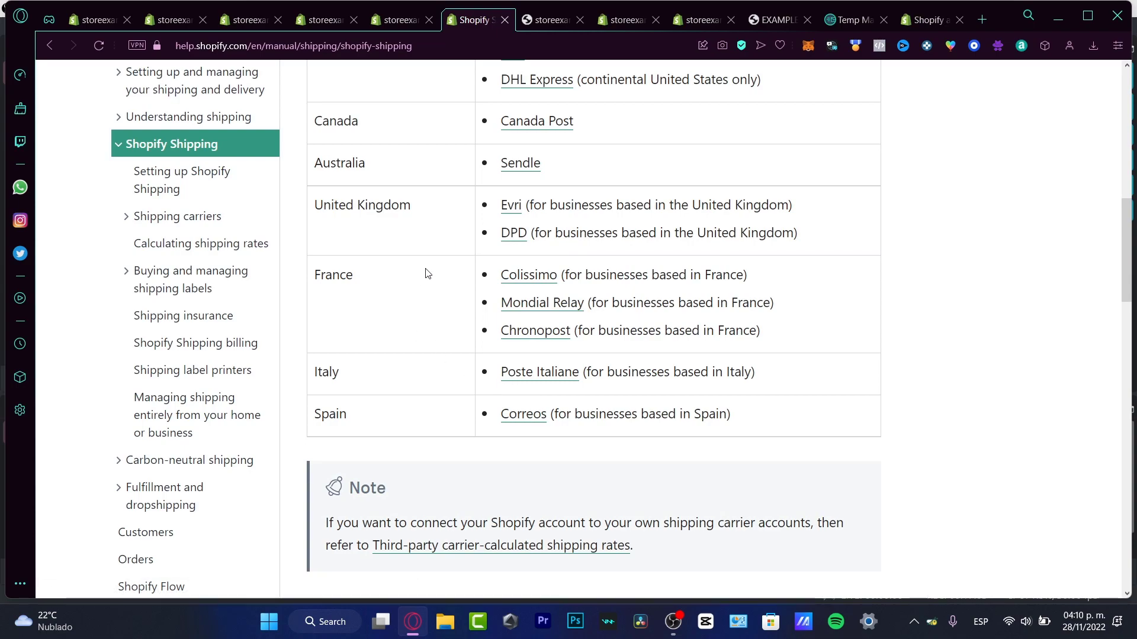
pyautogui.scroll(-8, 431, 275)
pyautogui.scroll(-4, 430, 275)
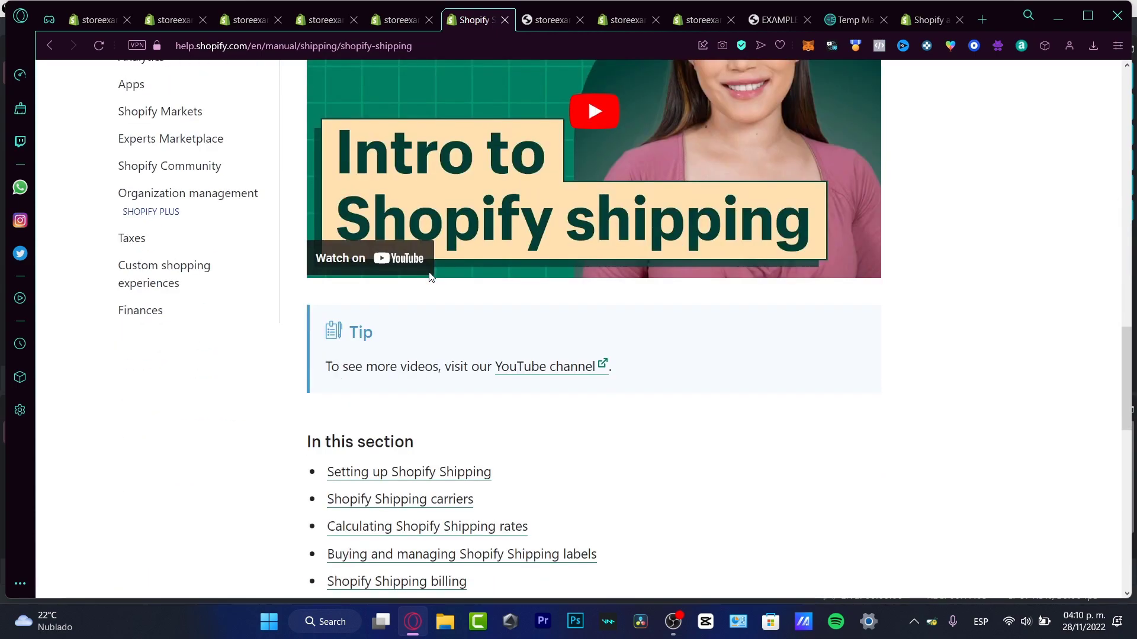
pyautogui.scroll(12, 431, 277)
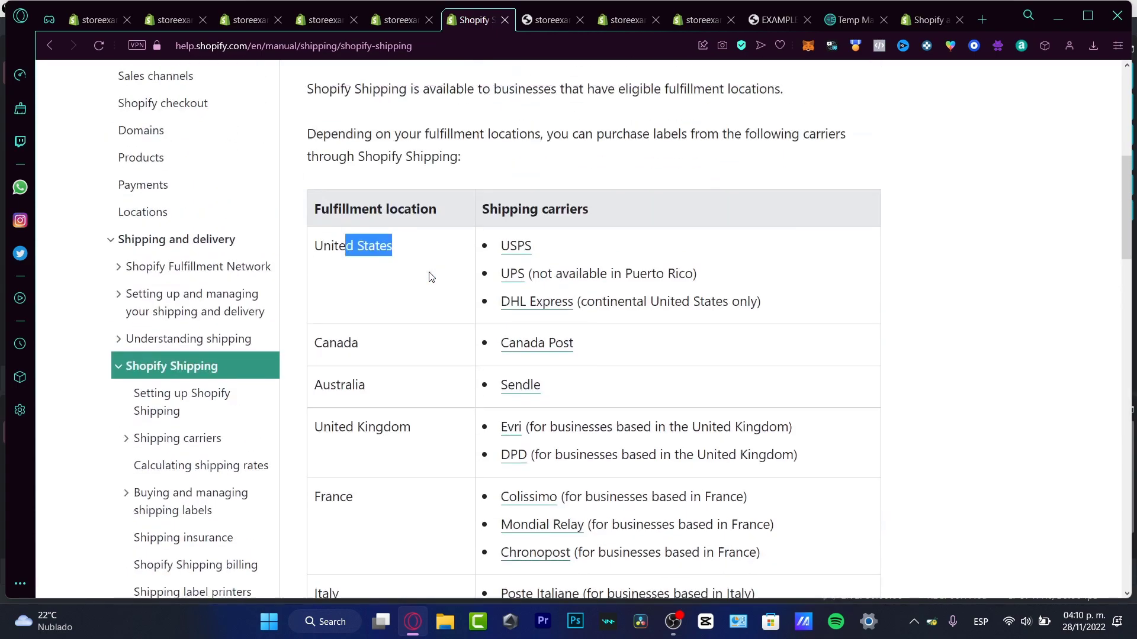
pyautogui.click(789, 188)
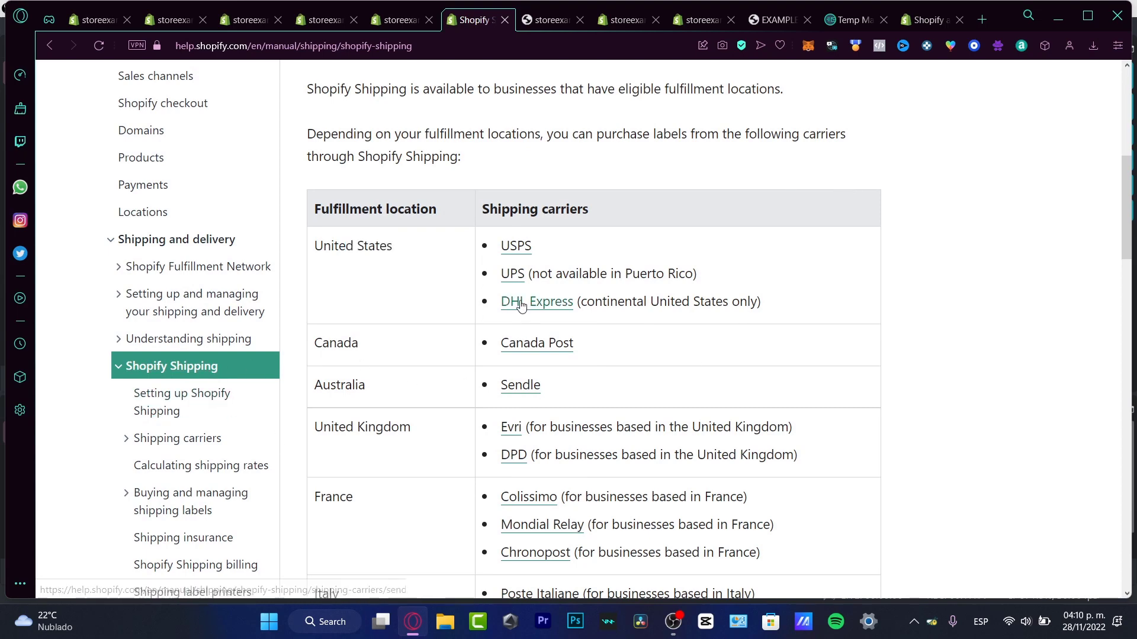
pyautogui.scroll(10, 882, 310)
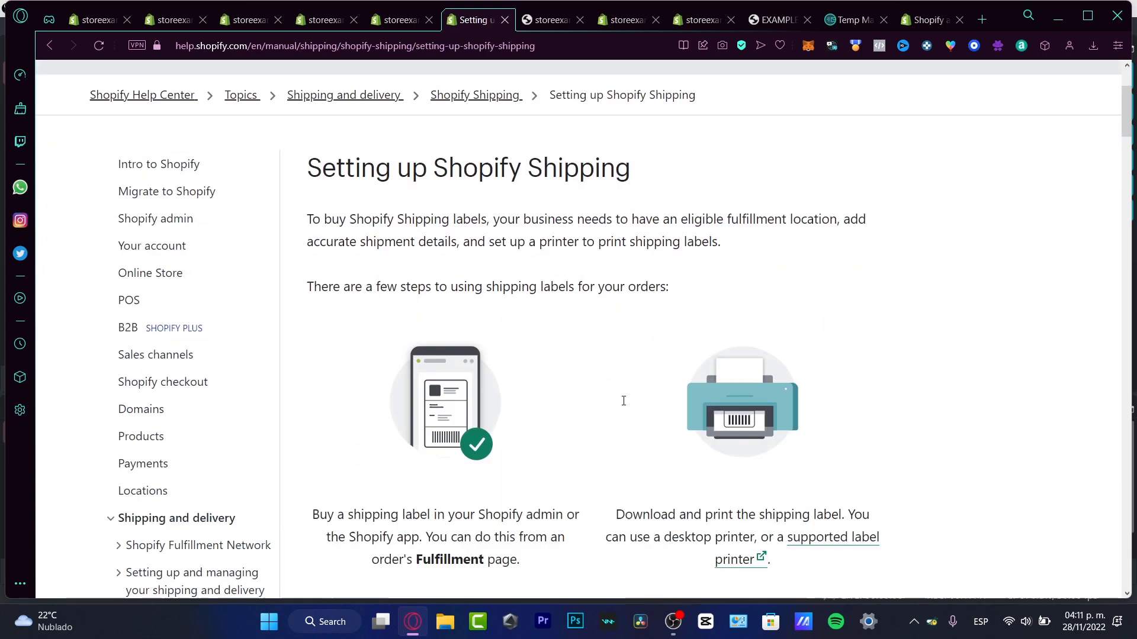
# Read the Setting up Shopify Shipping introduction and its shipping label steps
pyautogui.scroll(-1, 614, 395)
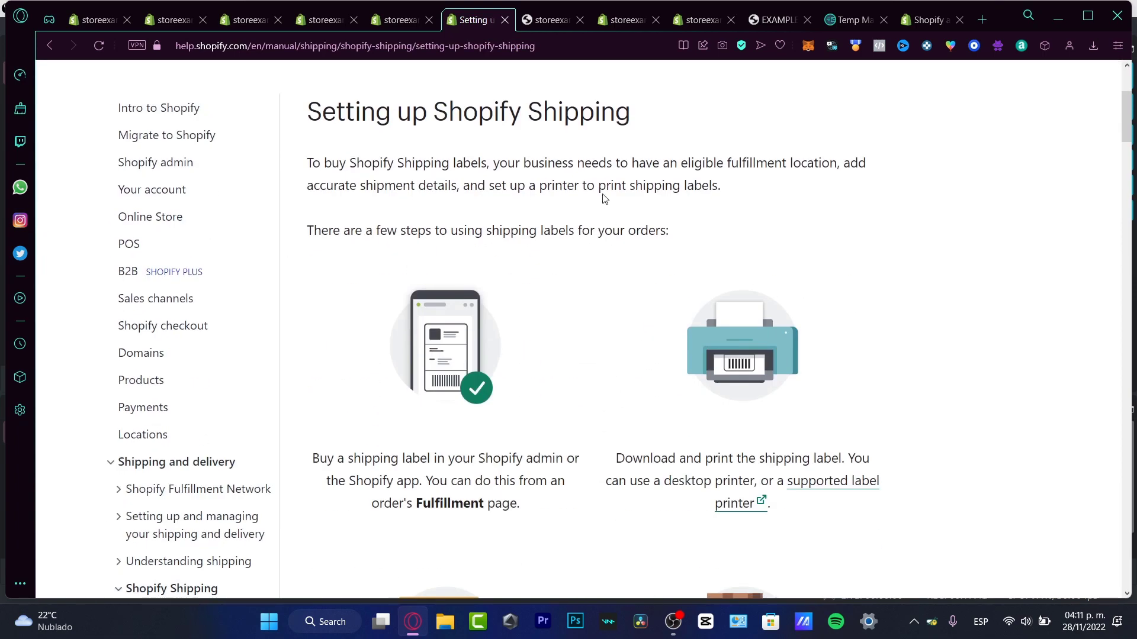
pyautogui.moveTo(449, 121); pyautogui.dragTo(628, 139)
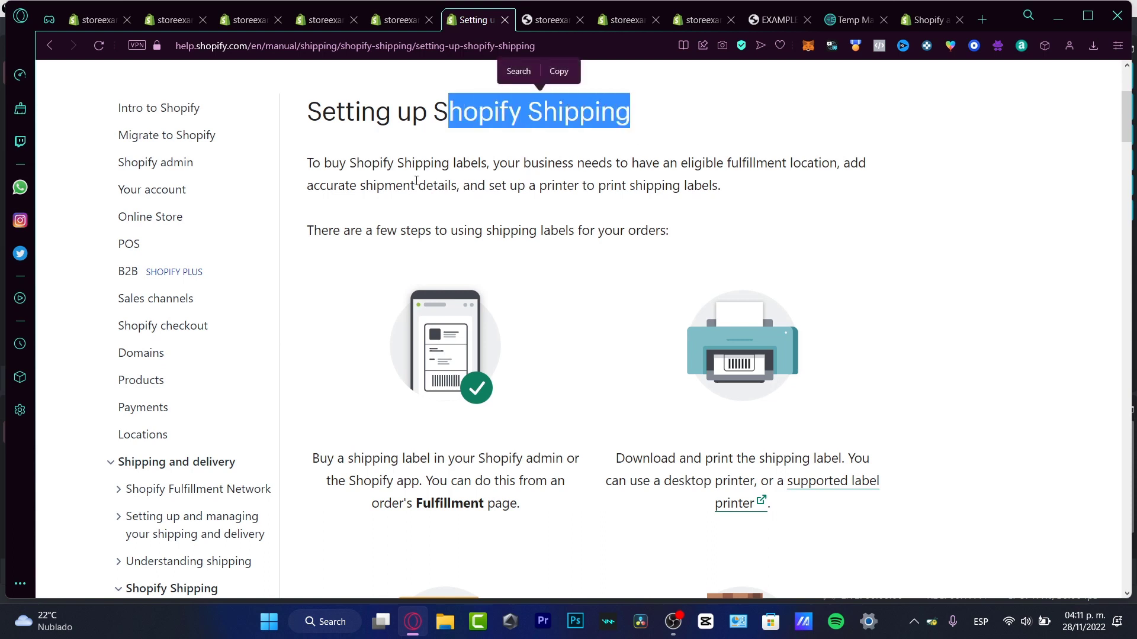
pyautogui.moveTo(311, 165); pyautogui.dragTo(786, 261)
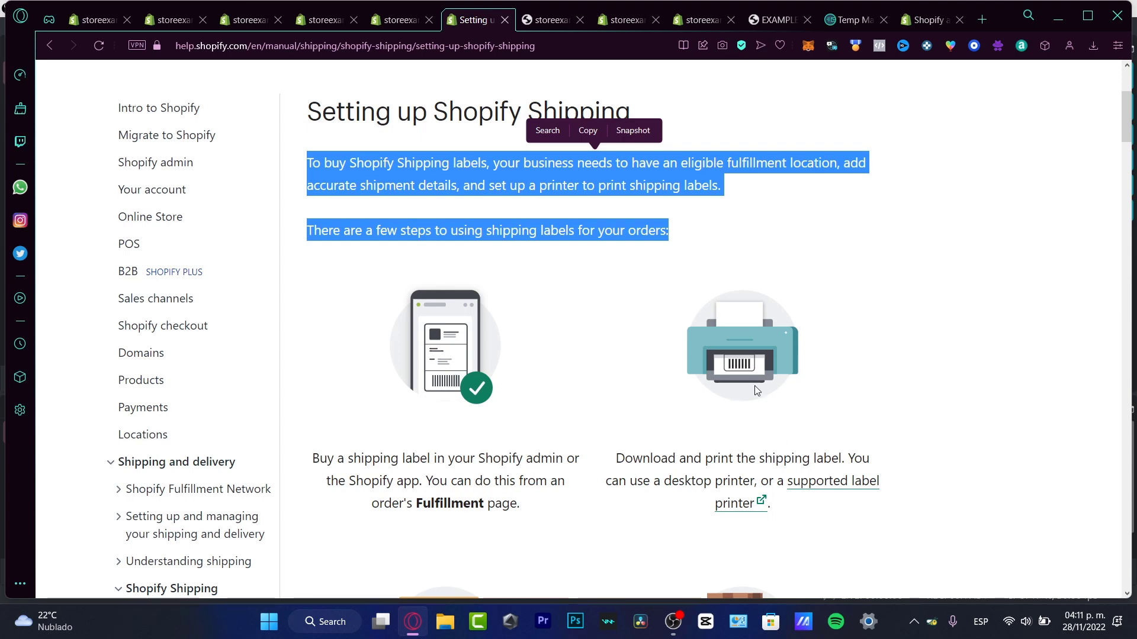
pyautogui.scroll(-3, 755, 391)
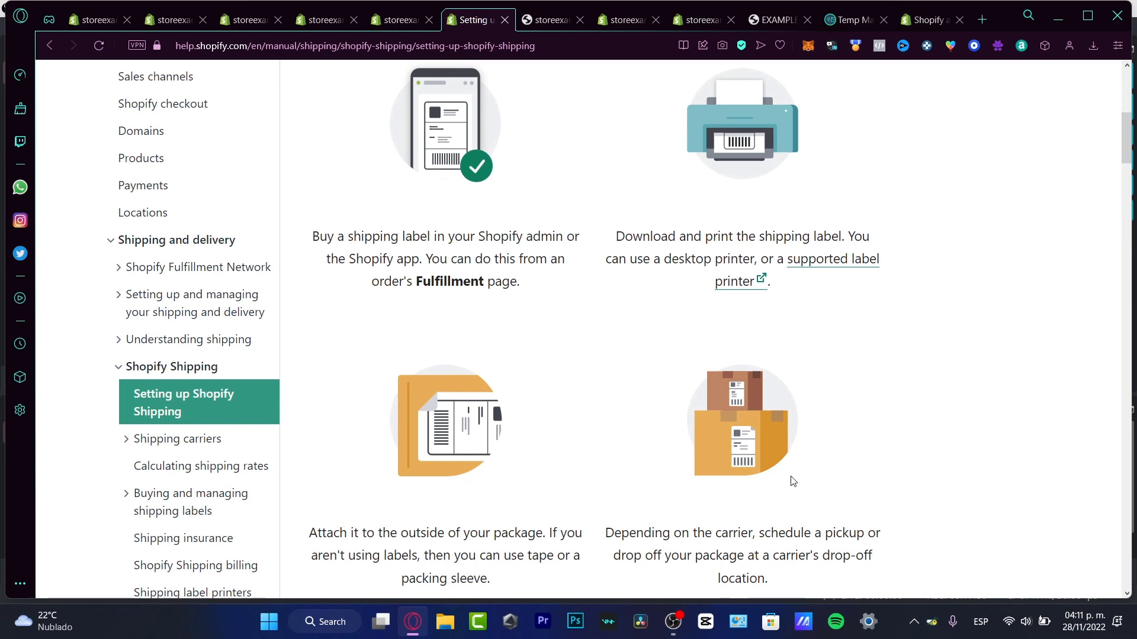
pyautogui.scroll(-3, 631, 502)
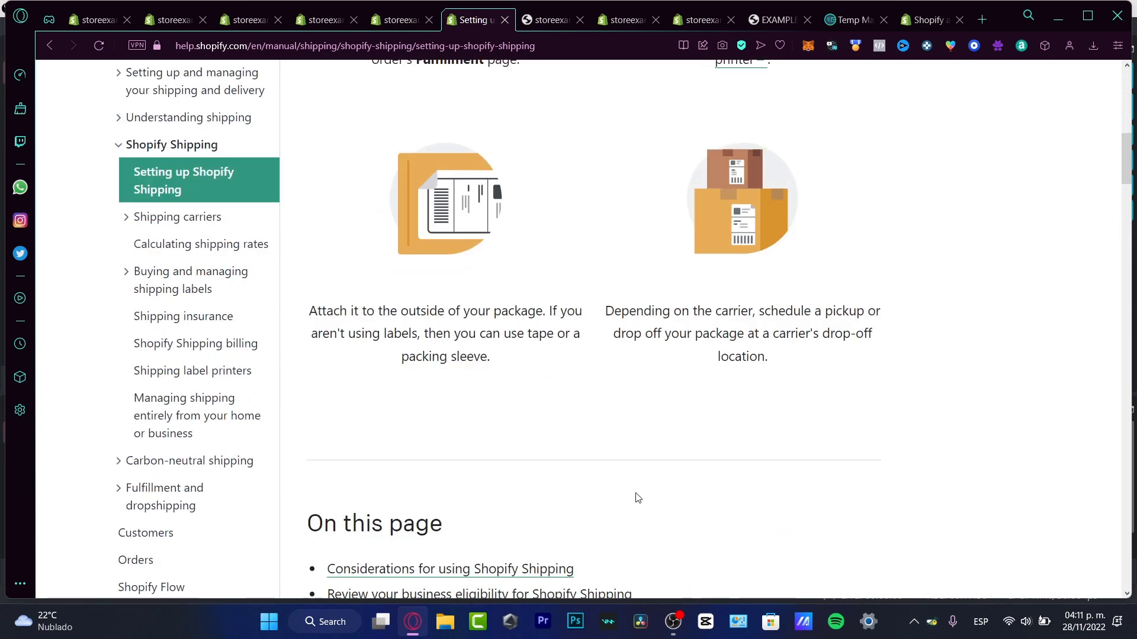